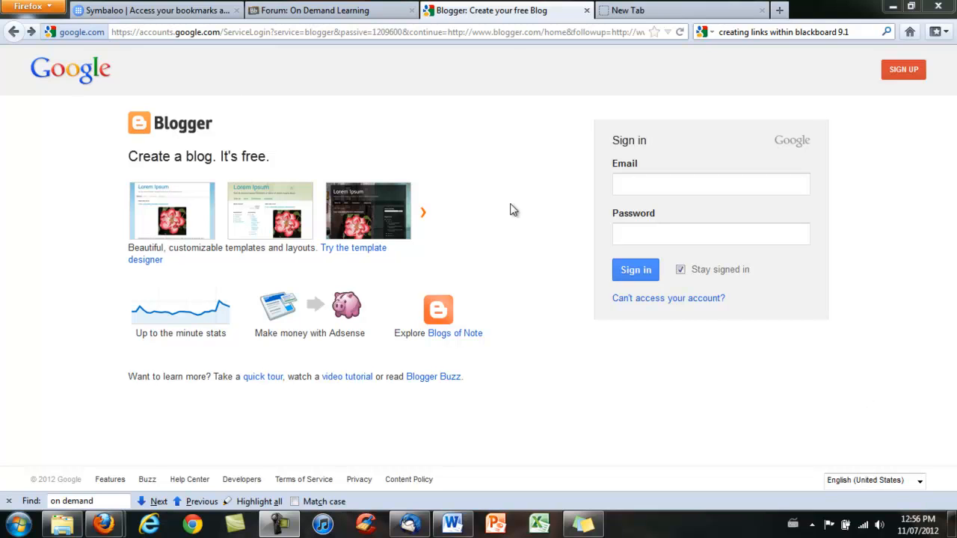
Step: Open the new Google Account form and enter the first name, last name and a username
click(292, 33)
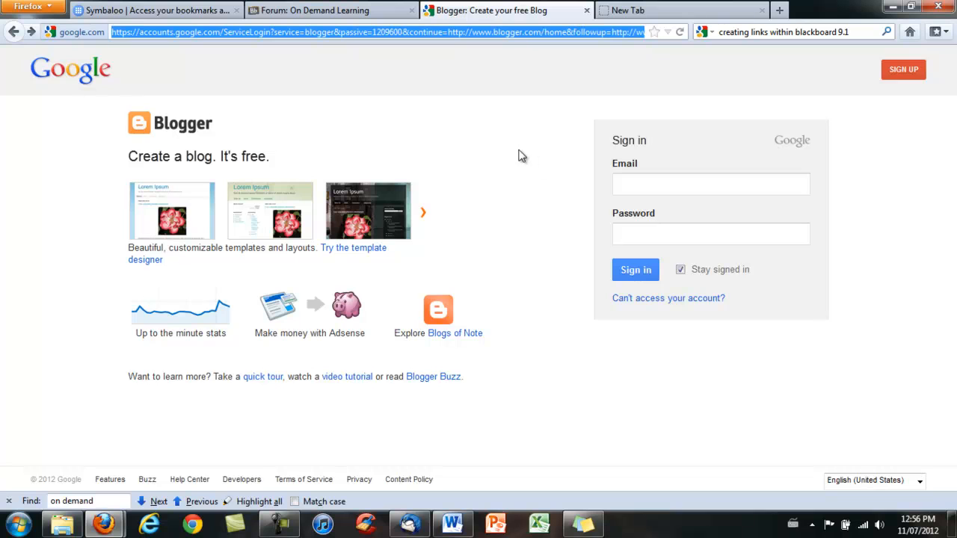
click(905, 71)
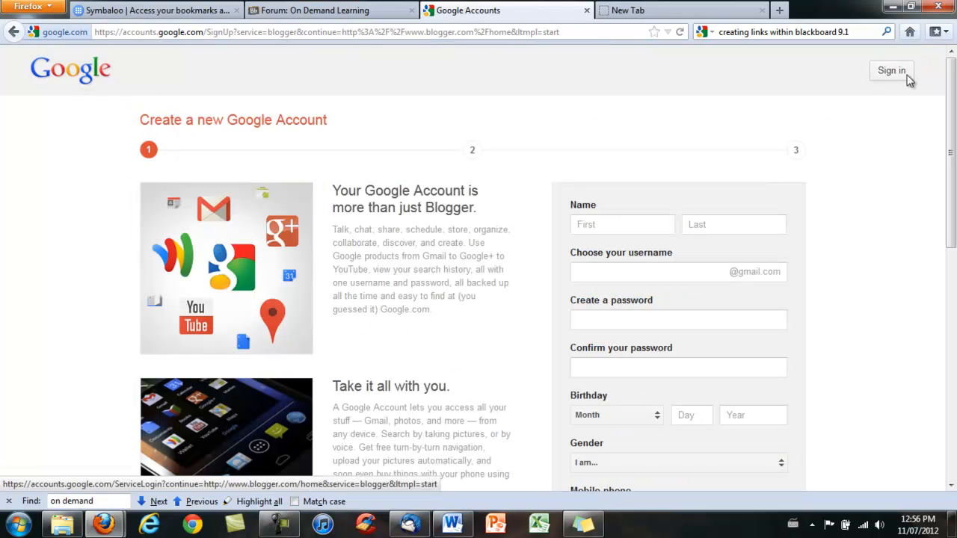
click(654, 225)
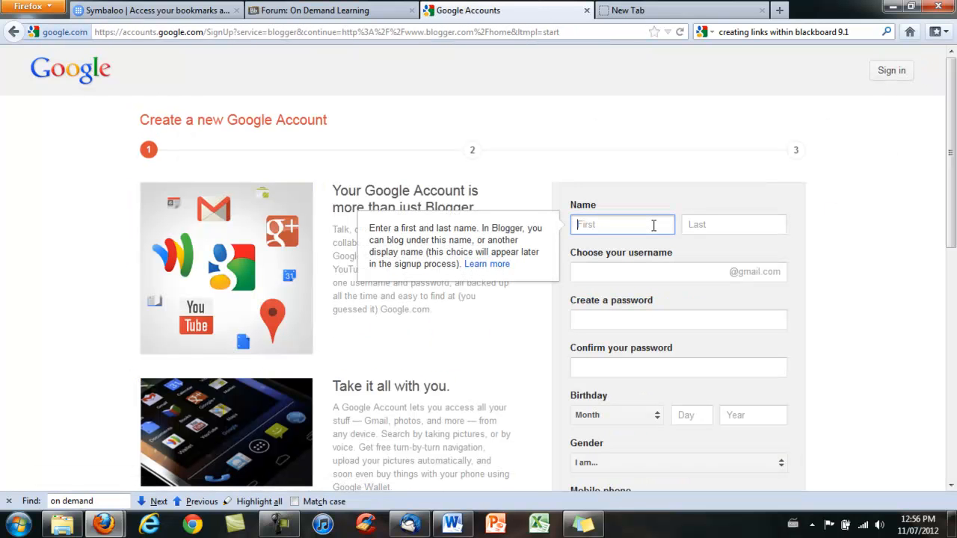
key(Tab)
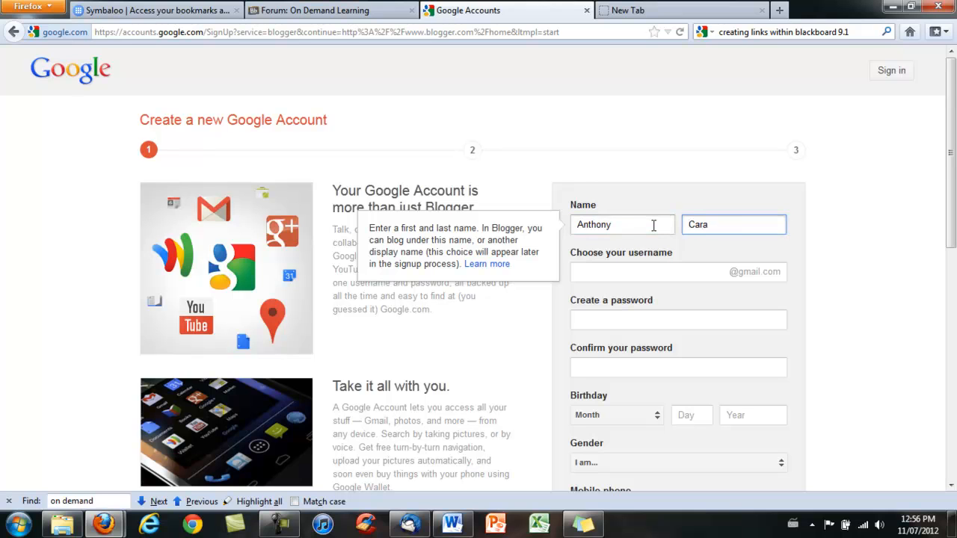
click(666, 271)
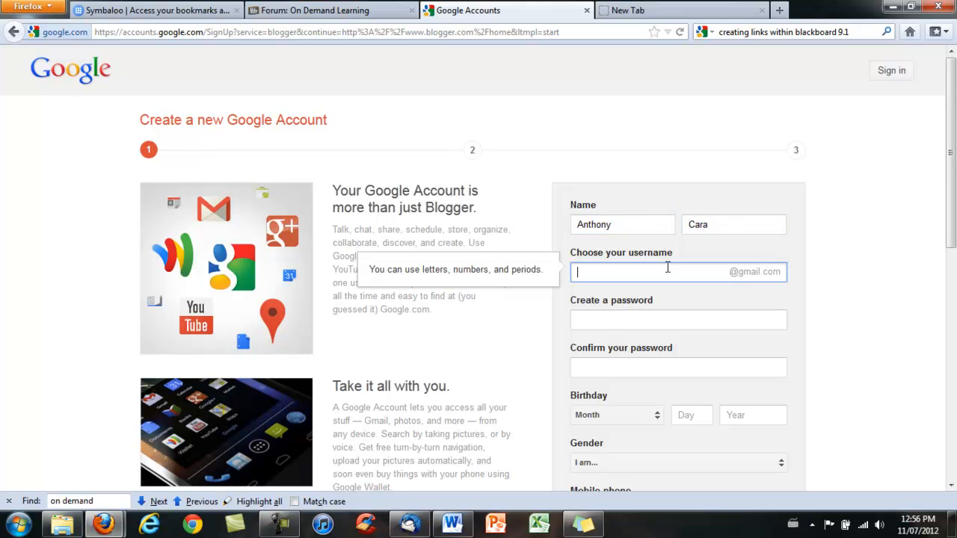
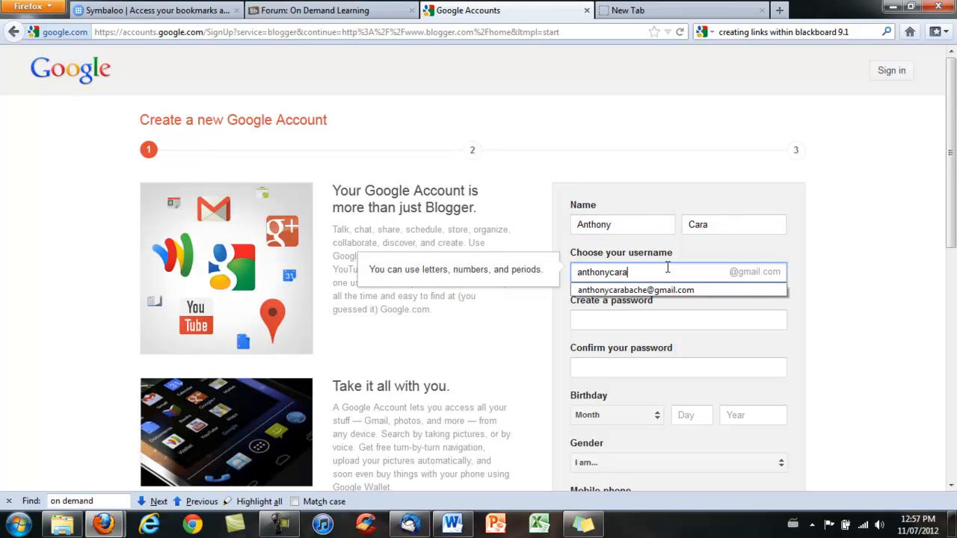
Step: Append 1 to the taken username, then enter and confirm the password
click(629, 322)
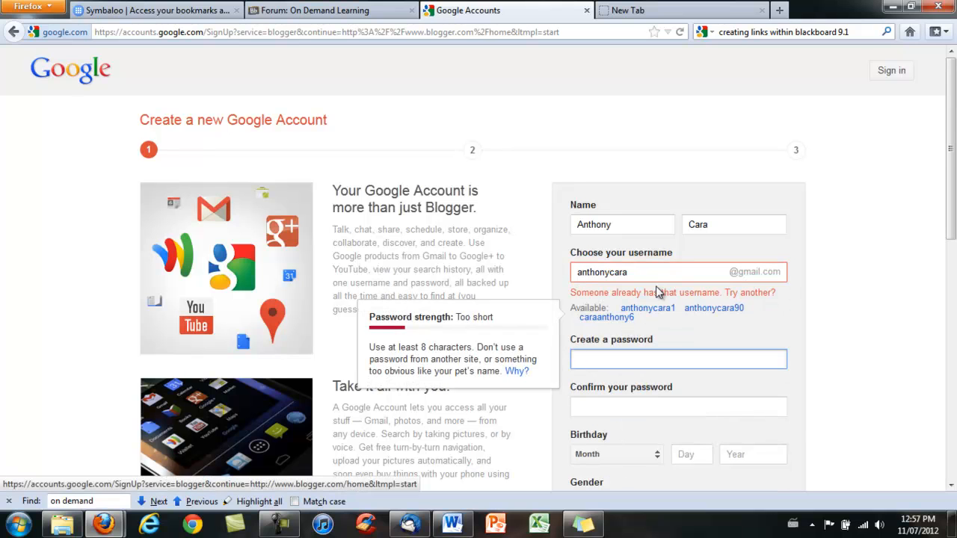
click(658, 274)
text(1)
click(643, 314)
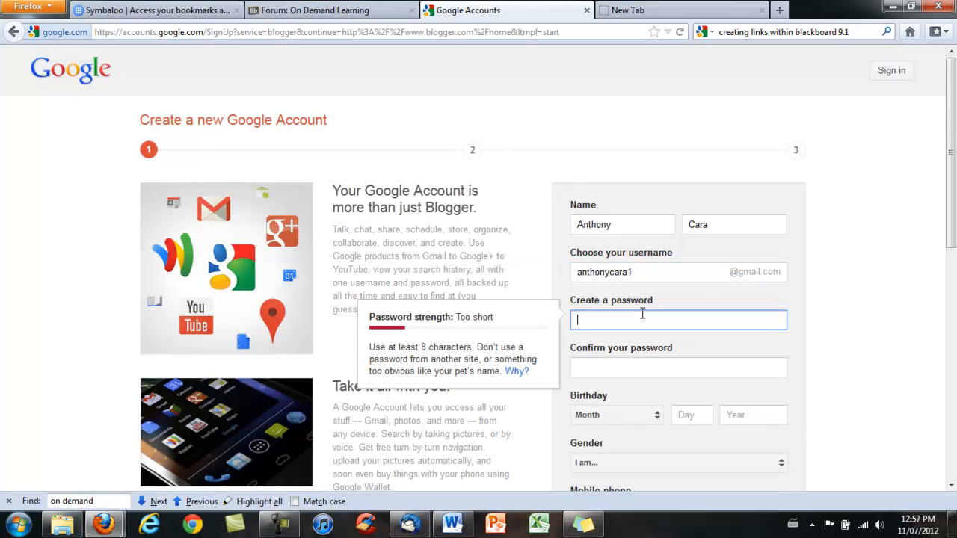
text(•••••••••••)
click(630, 367)
text(••••••••••)
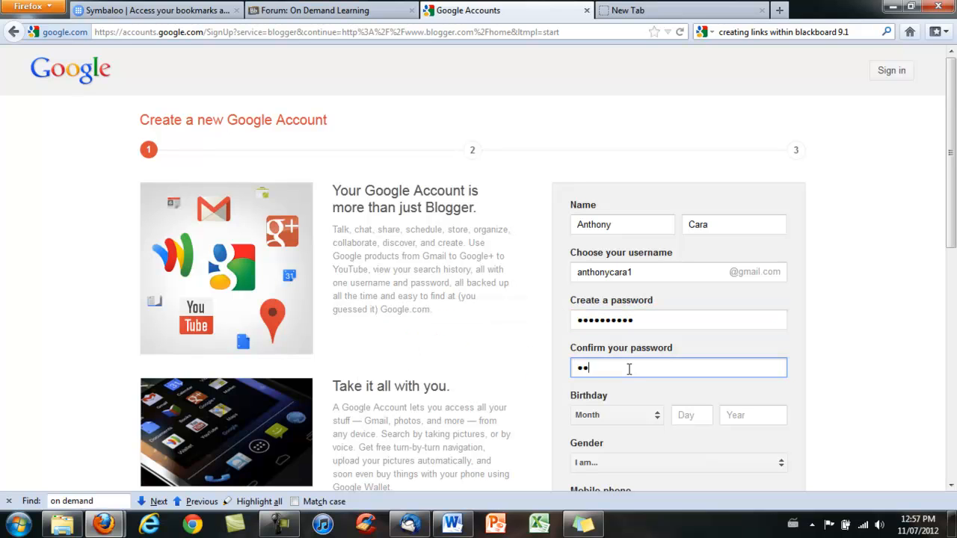
click(641, 414)
click(621, 406)
click(691, 424)
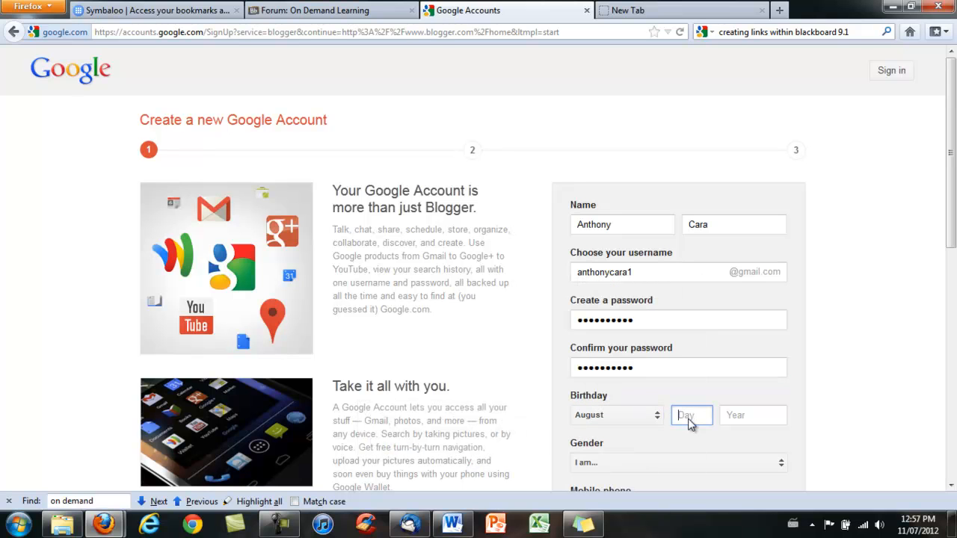
text(20)
click(767, 422)
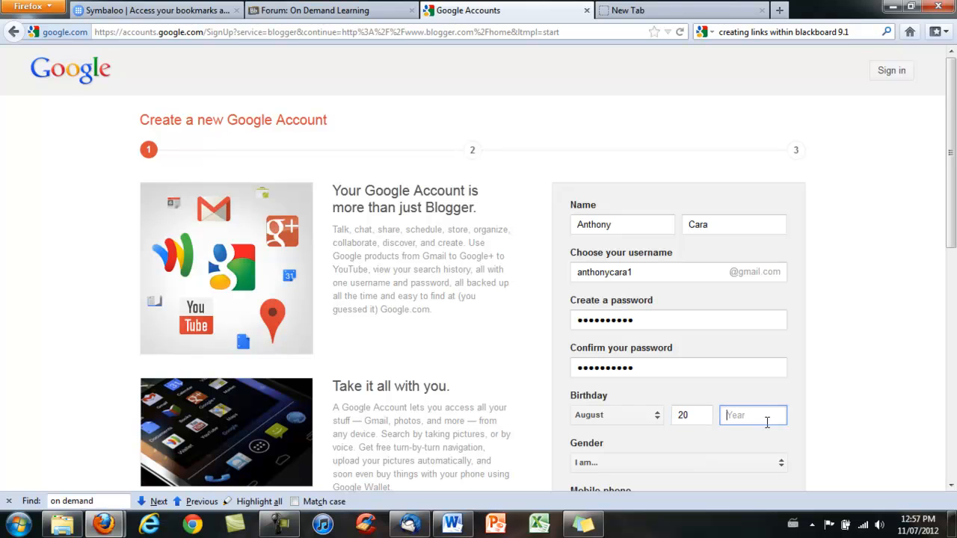
text(1965)
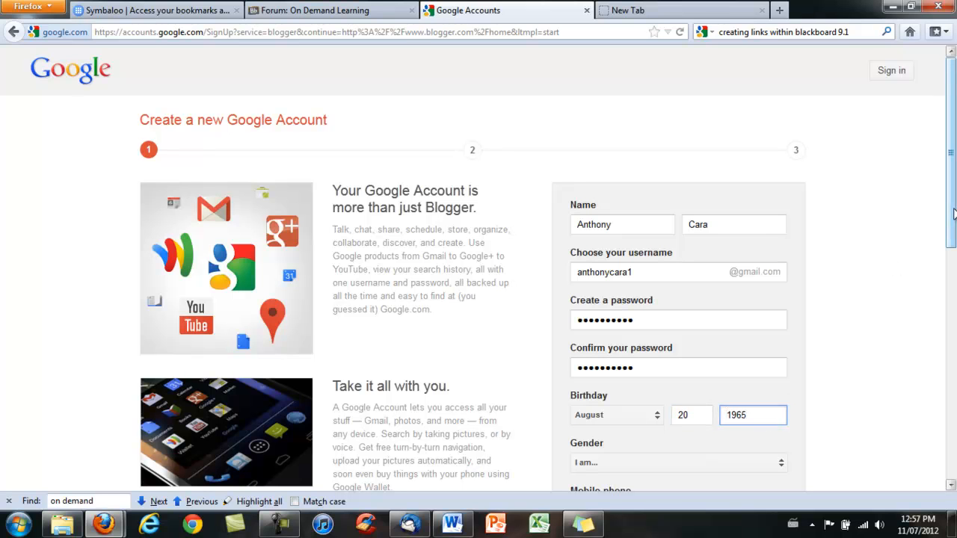
Step: Choose Male as gender, enter the current email address and type the captcha words
scroll(748, 261, down, 3)
click(620, 247)
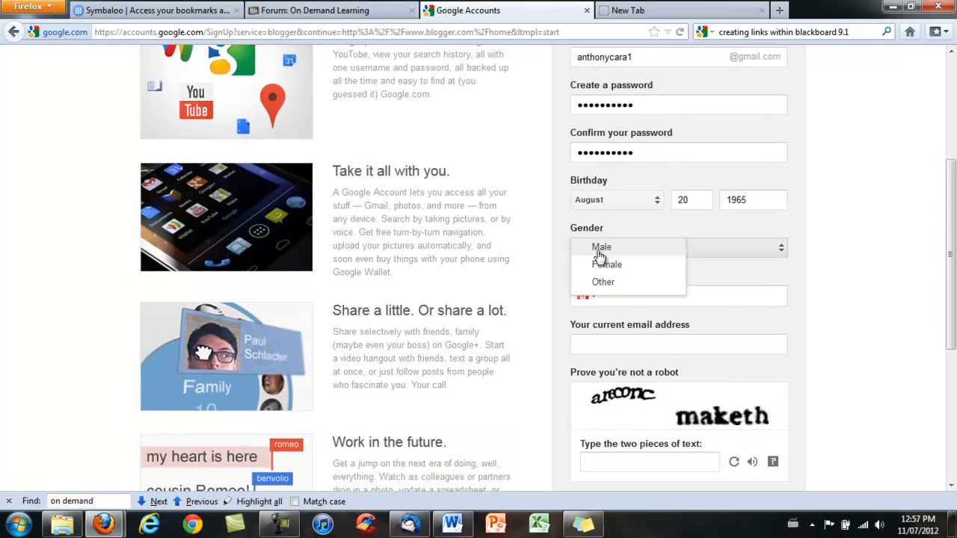
click(621, 251)
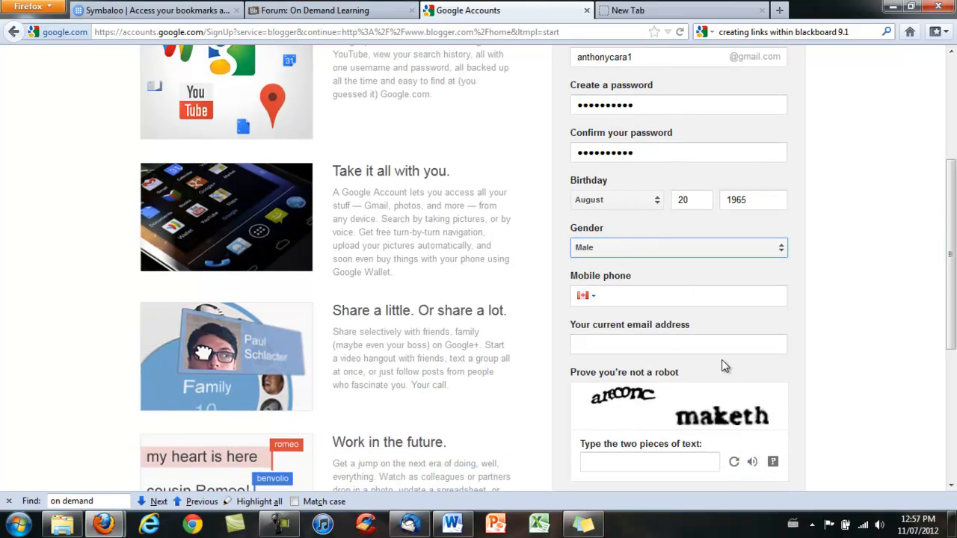
click(608, 343)
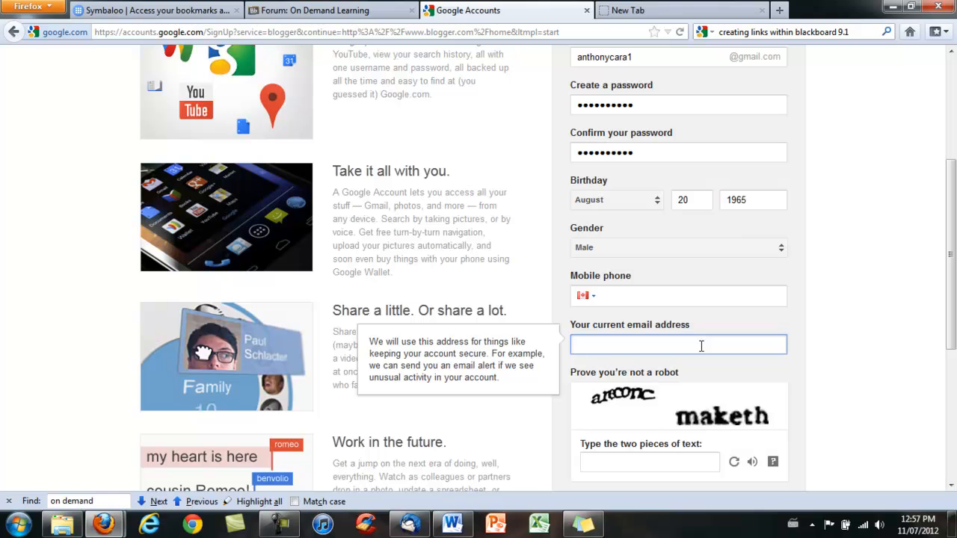
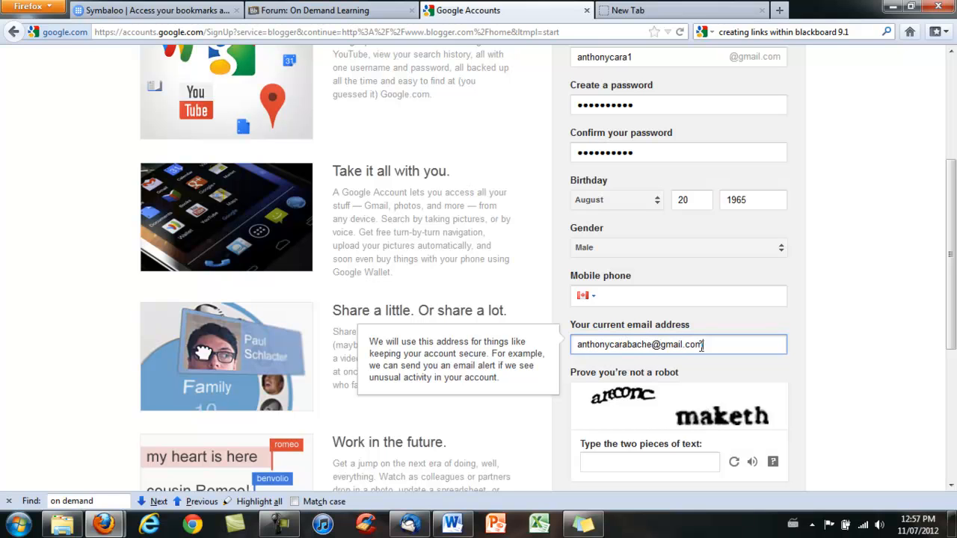
click(611, 460)
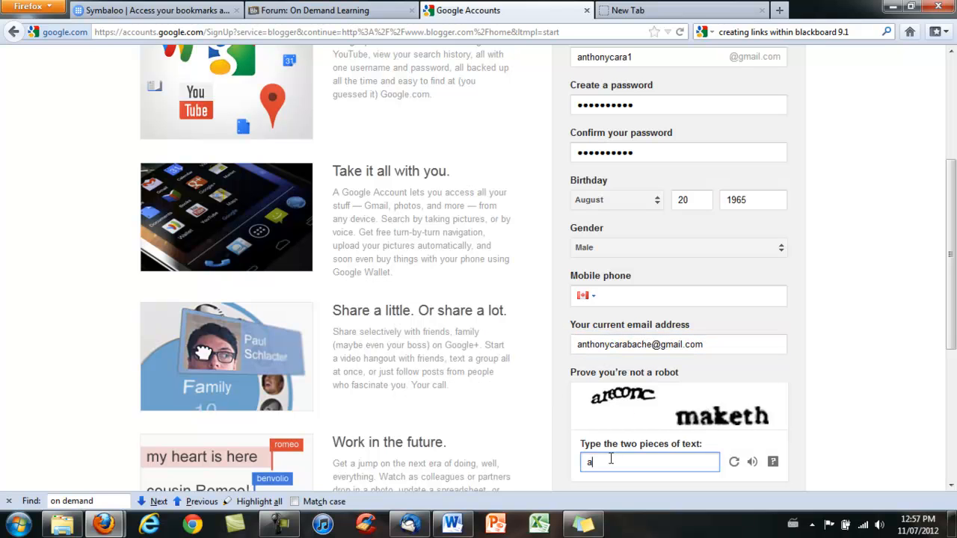
text(areconc maketh)
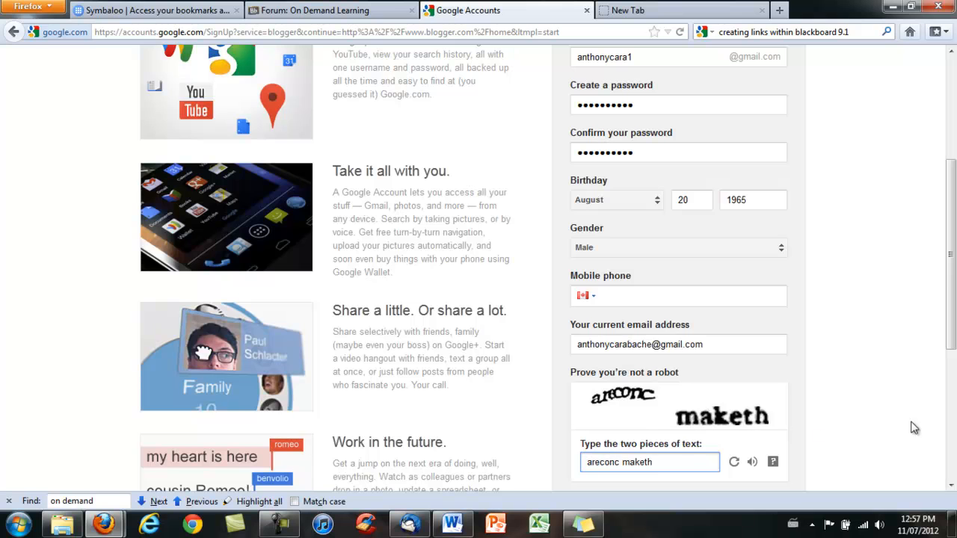
Step: Accept the Terms of Service, untick +1 personalization, and submit the sign-up form
scroll(917, 423, down, 5)
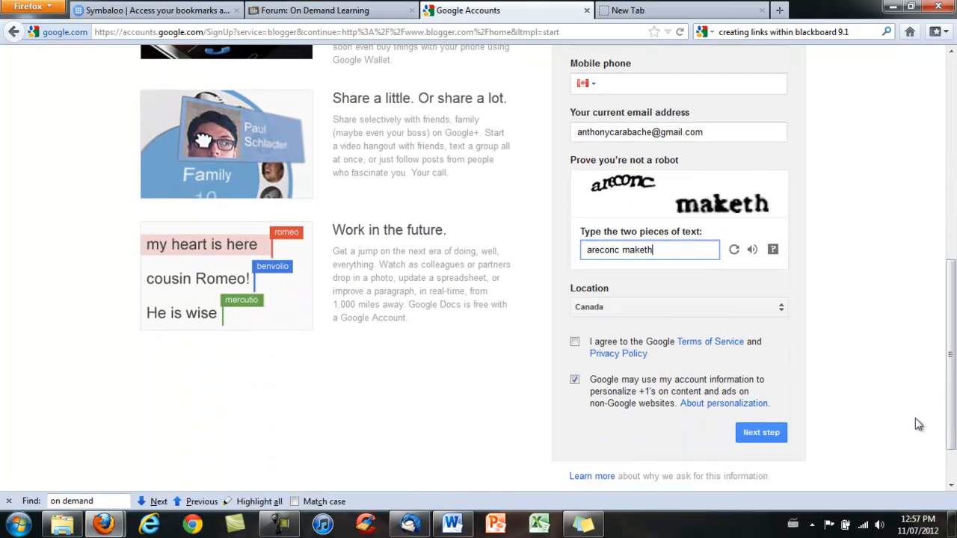
click(575, 342)
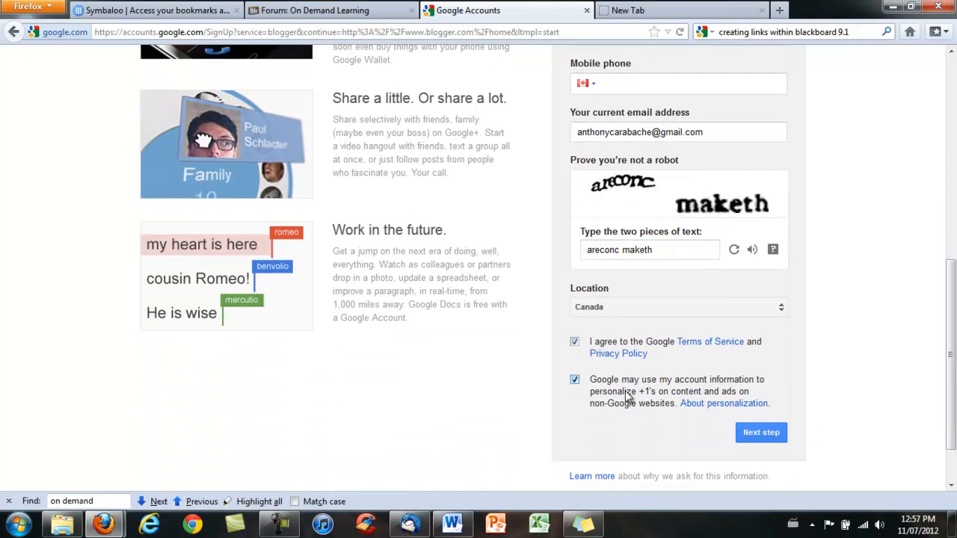
click(575, 380)
scroll(953, 362, down, 2)
click(774, 372)
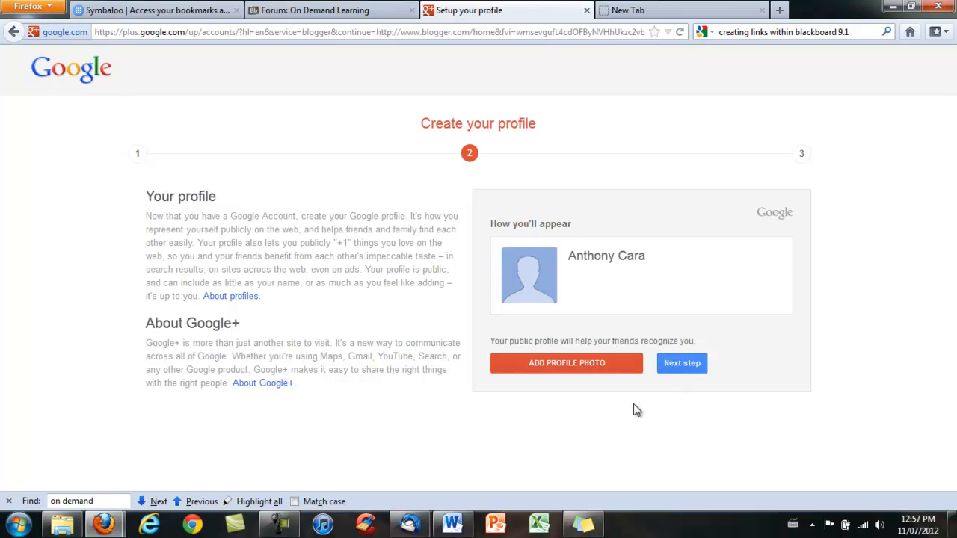
Step: Pass the Create your profile step and go back to Blogger from the You're all set page
click(683, 367)
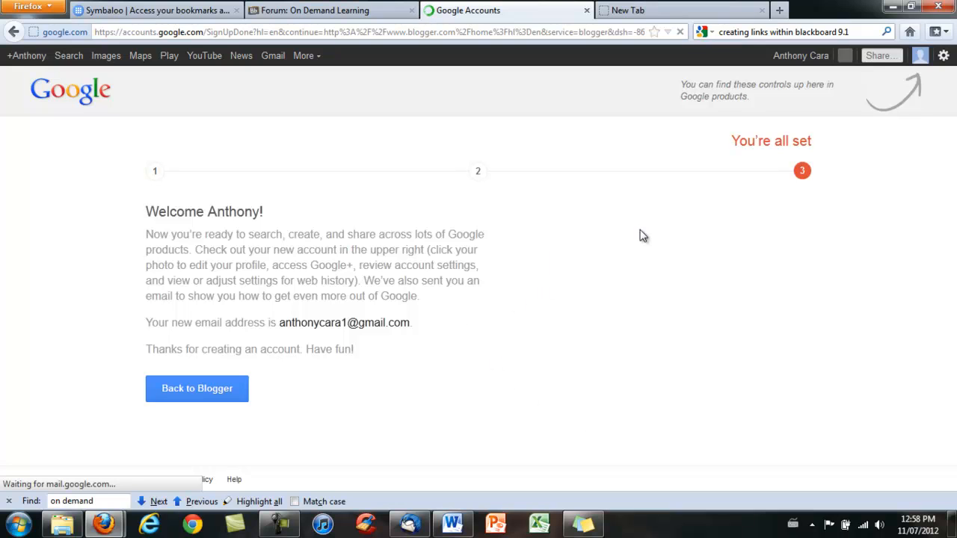
click(215, 393)
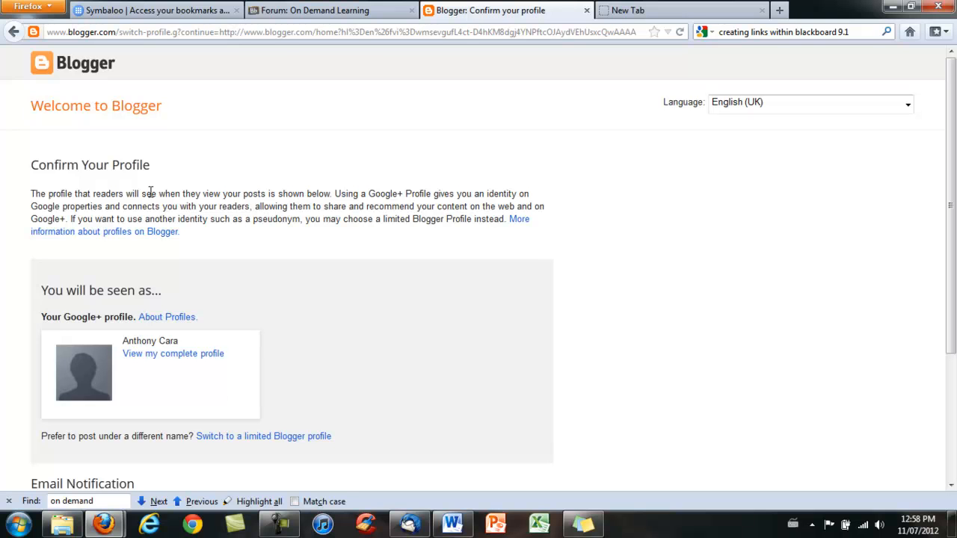
Step: Confirm the profile and continue to the Blogger dashboard
scroll(147, 189, down, 4)
scroll(147, 187, down, 1)
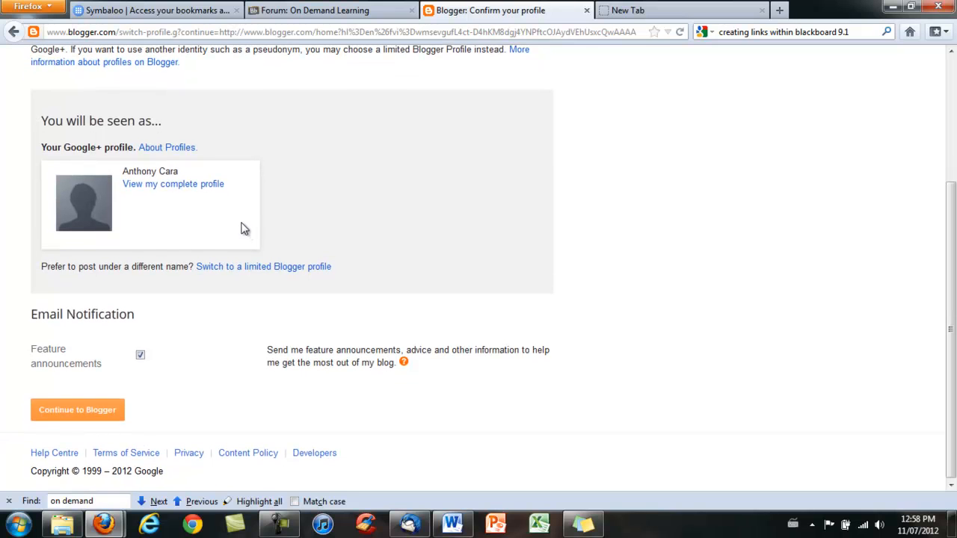
click(72, 419)
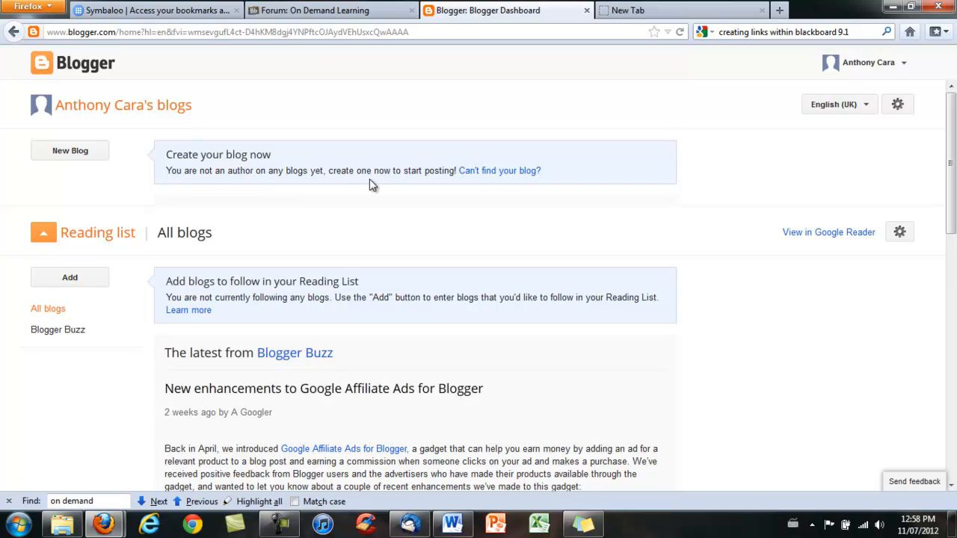
Step: Create a blog titled with the author's surname plus 'Professional Presence', a matching blogspot address, and the Simple template
click(70, 151)
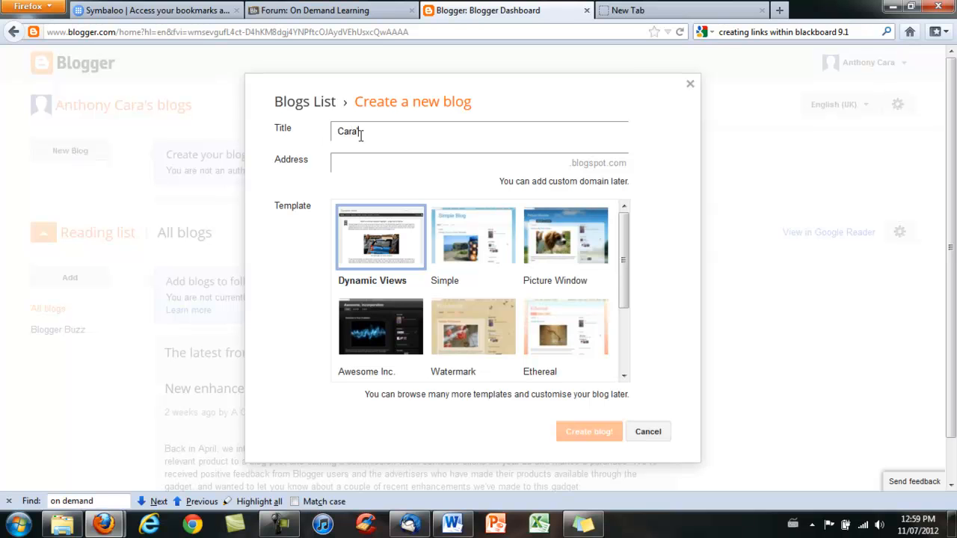
text(Cara's Professinoal)
key(BackSpace)
key(BackSpace)
key(BackSpace)
key(BackSpace)
text(ional Presenc)
click(366, 163)
text(cara)
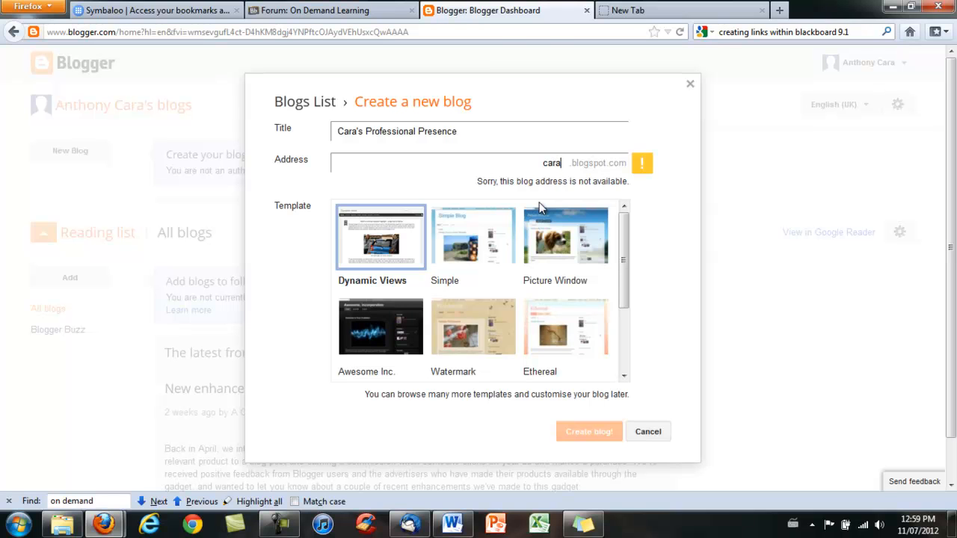
text(professional)
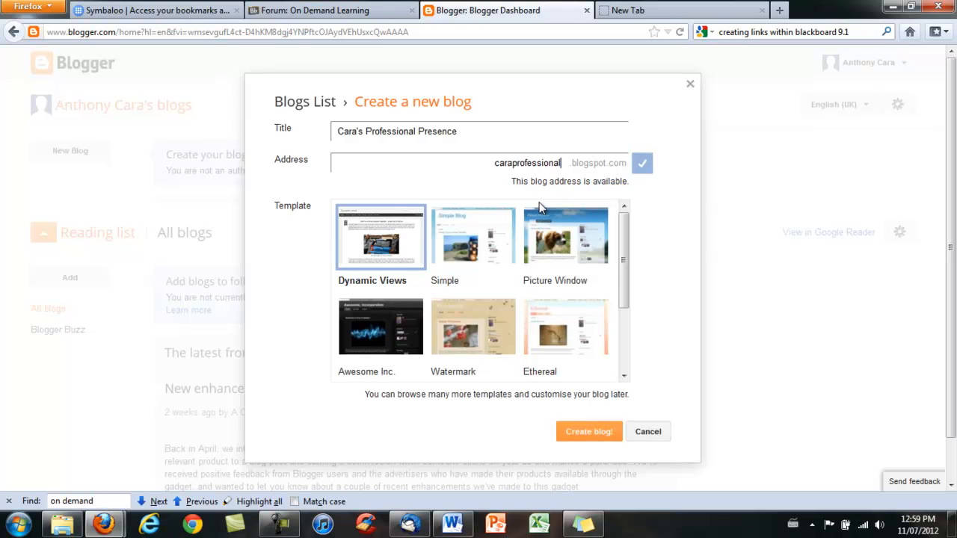
text(presence)
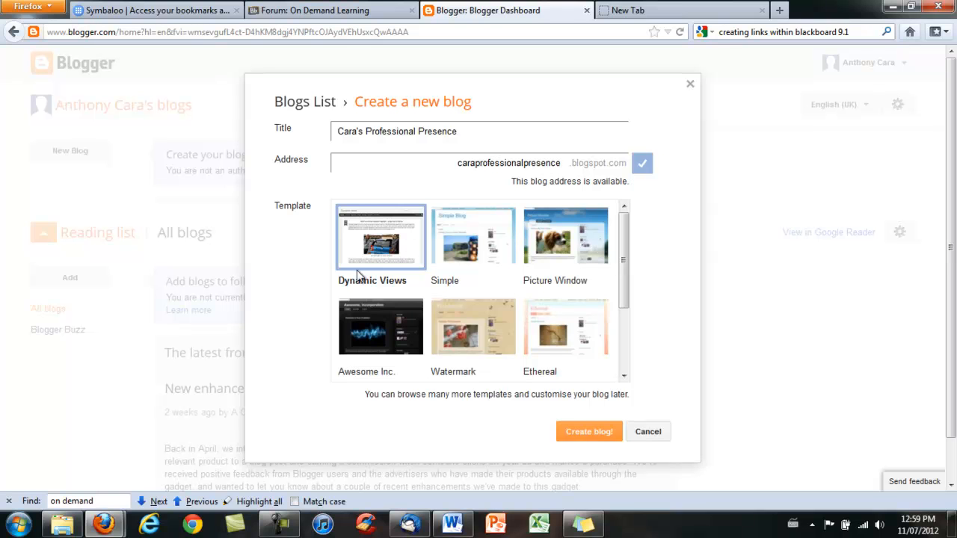
mouse_move(623, 273)
mouse_down()
mouse_move(623, 329)
mouse_move(635, 270)
mouse_up()
click(472, 250)
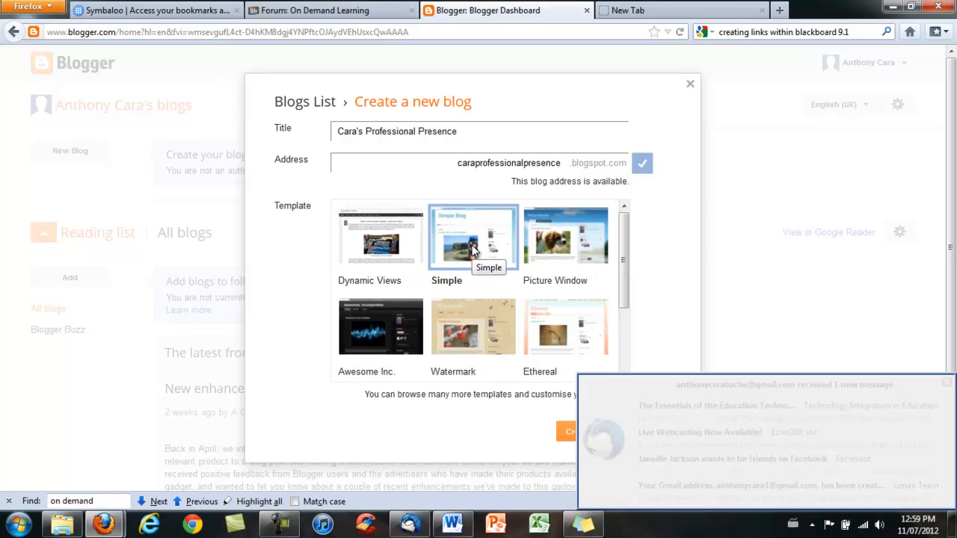
click(947, 383)
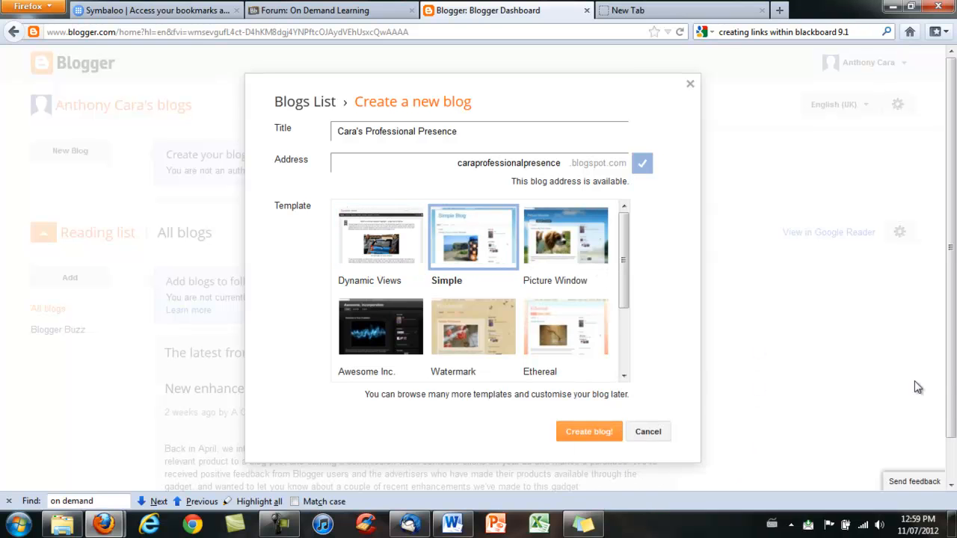
click(597, 435)
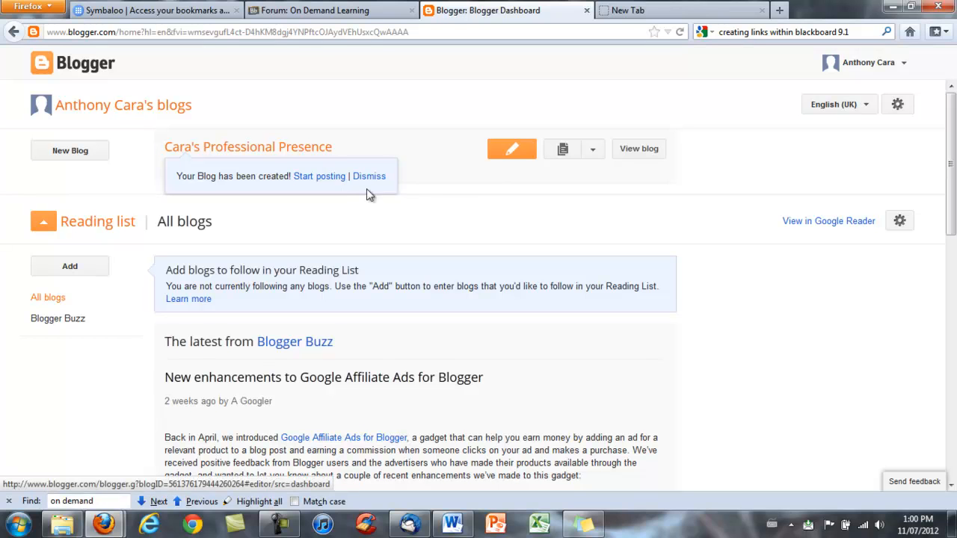
Step: Start a new post on the new blog, ready to enter its title
click(506, 158)
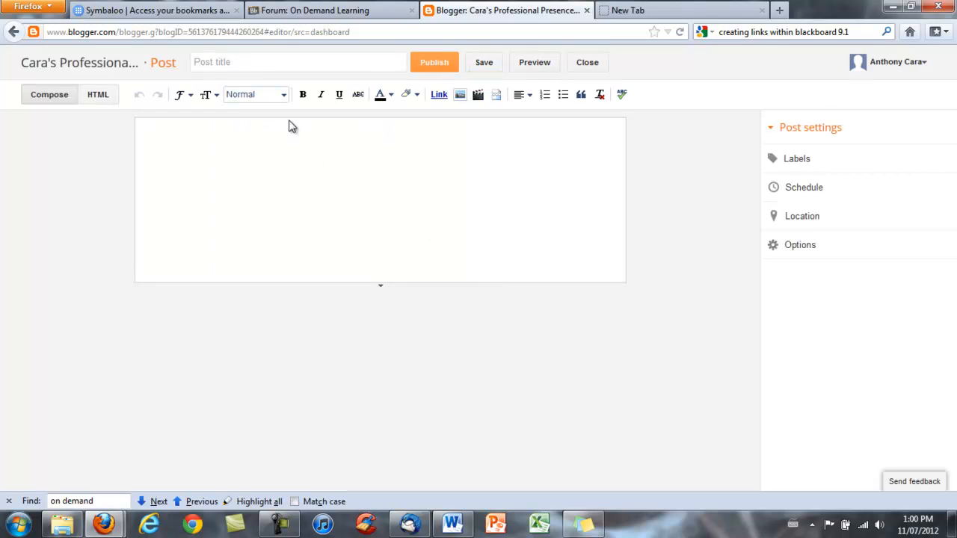
click(234, 63)
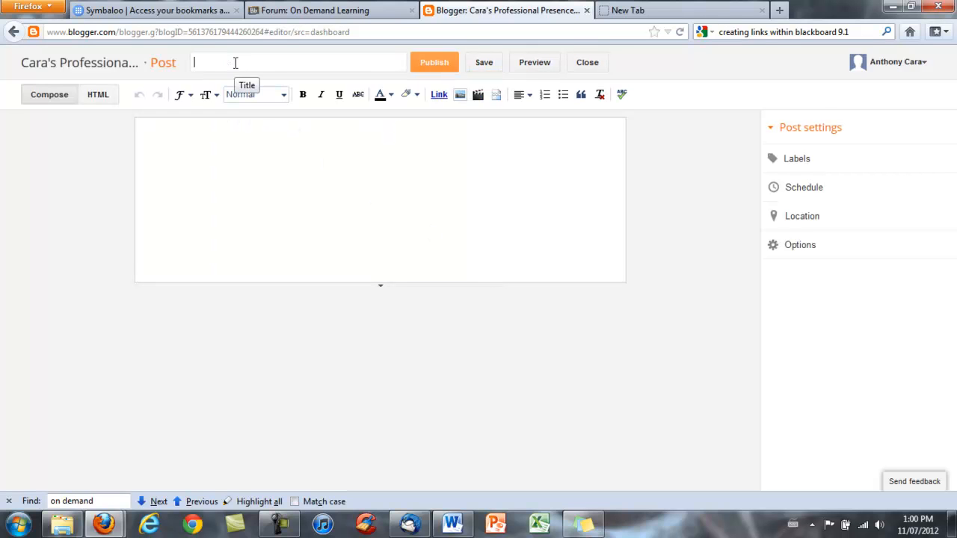
Step: Title the post 'Hello and Welcome!', check its preview tab, then close the preview
text(Hello and We)
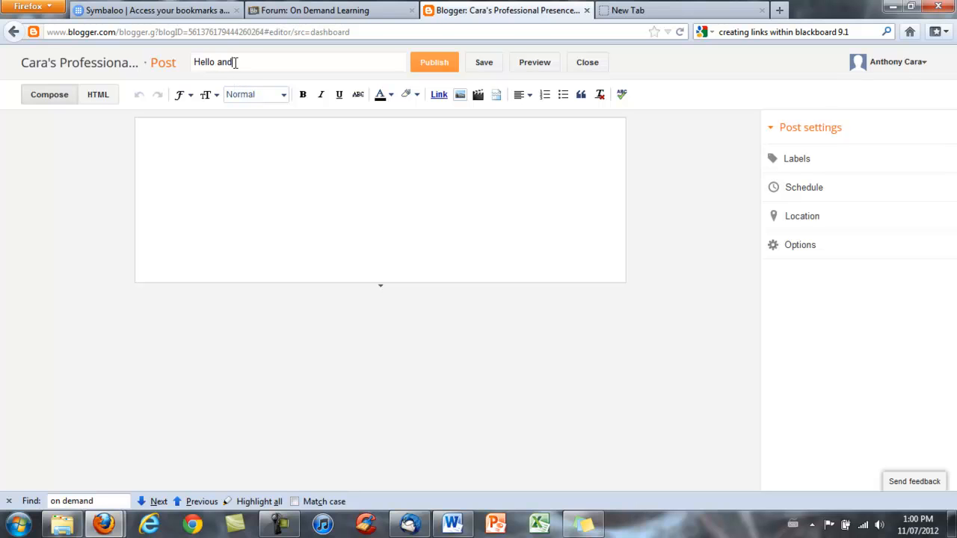
text(lcom)
click(544, 71)
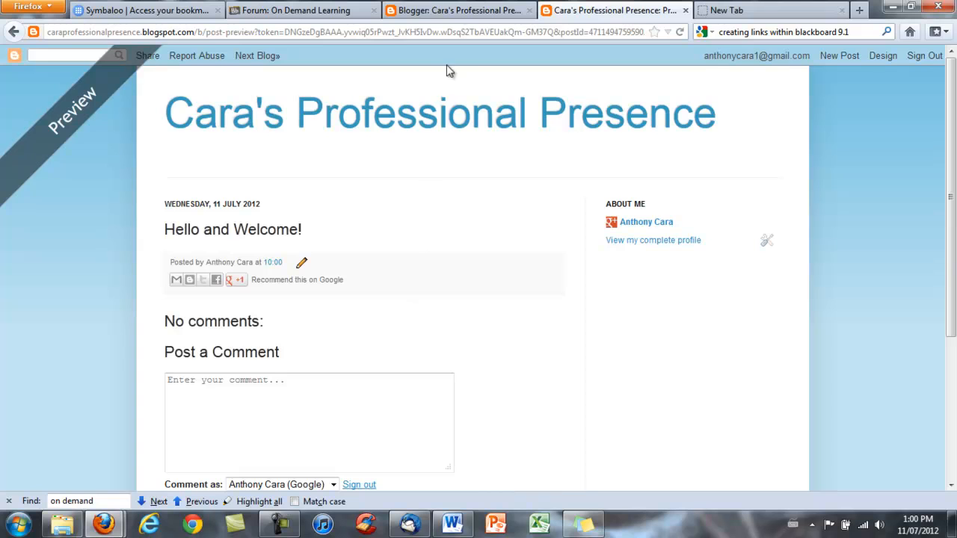
click(460, 9)
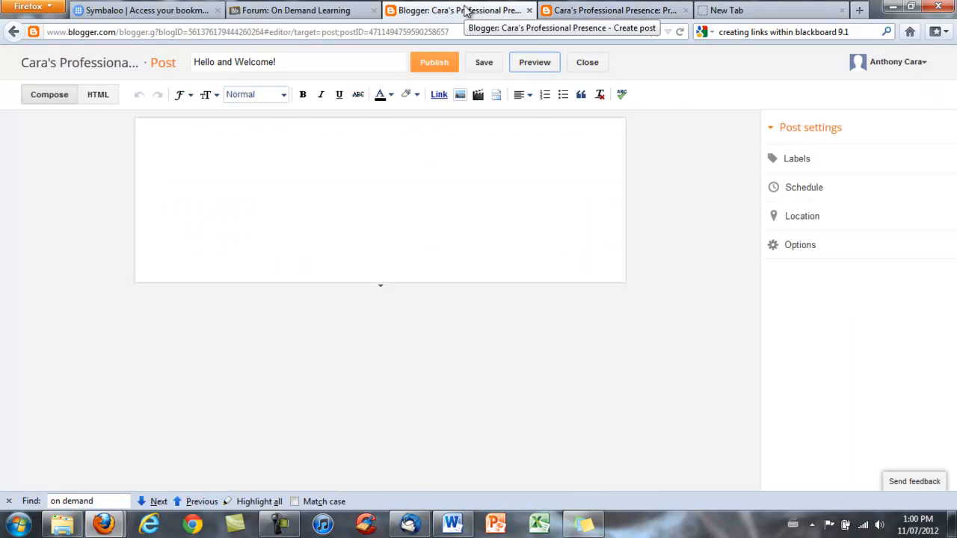
click(580, 11)
click(475, 15)
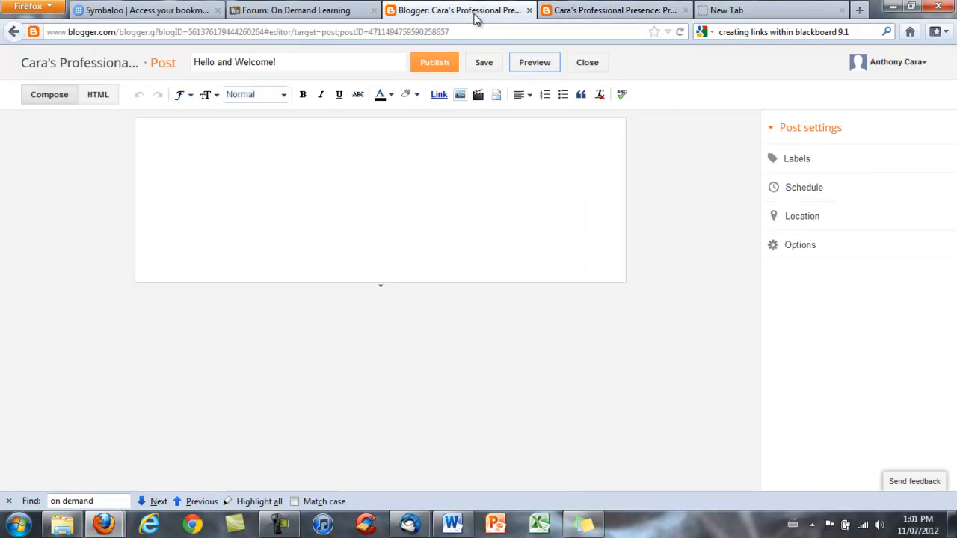
click(590, 11)
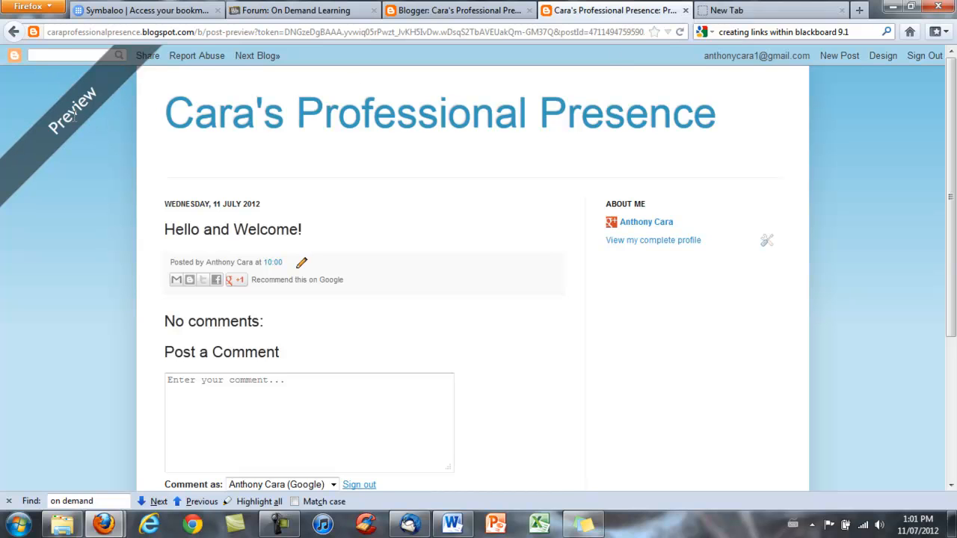
click(686, 10)
click(472, 11)
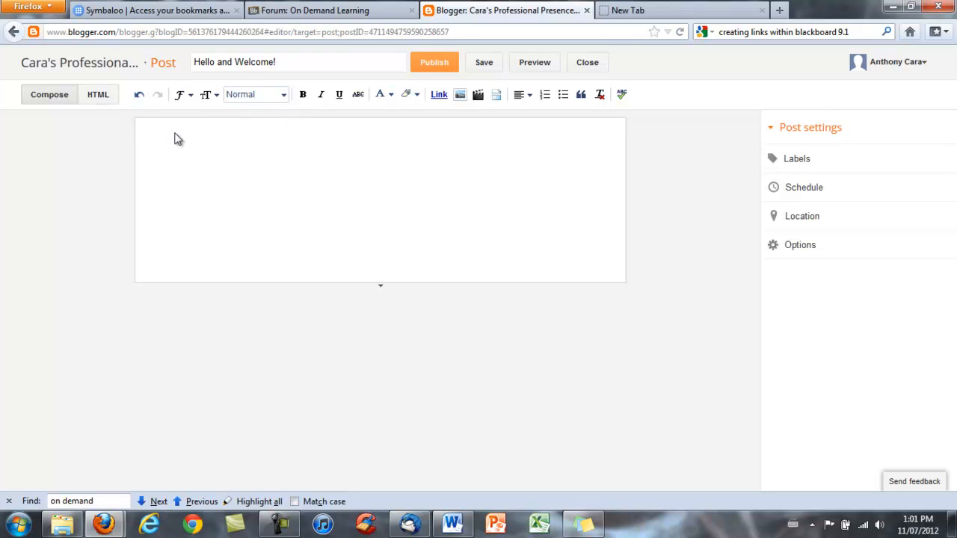
Step: Type 'Hello and Welcome!' and 'This is our professional learning space!' on two lines in the body
text(Hello and Welcome!)
key(Return)
text(This is our profes)
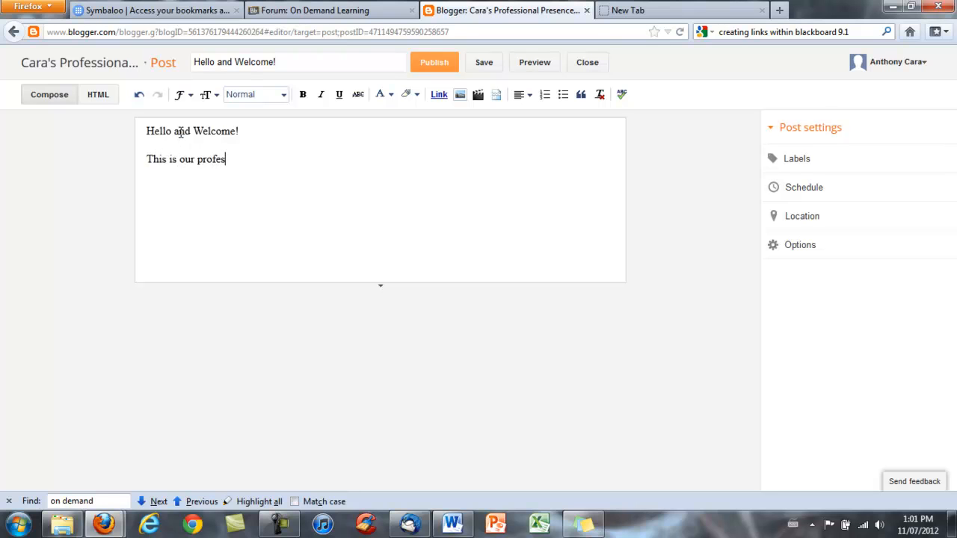
text(sional learning s)
text(pace)
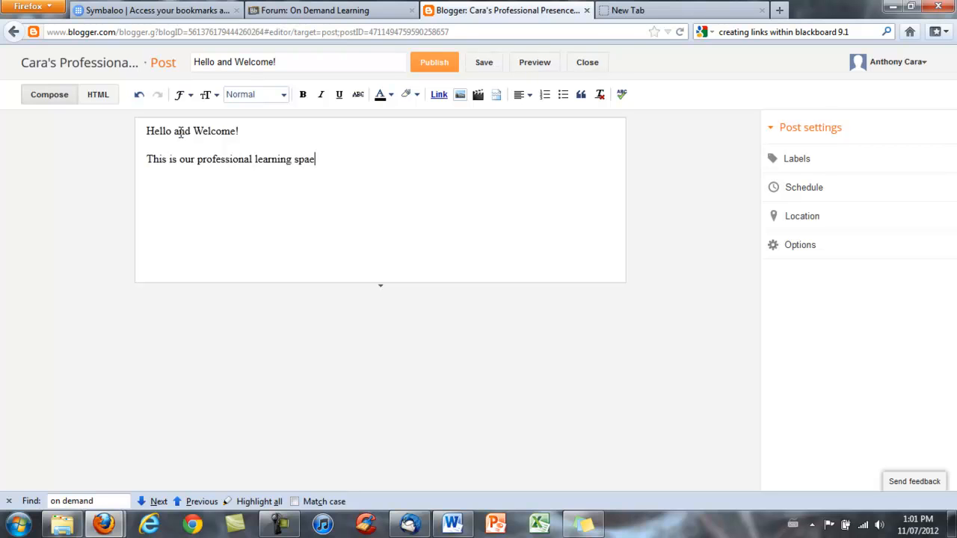
text(!)
Step: Check the HTML view, return to Compose, enlarge the editing area, and browse the font and size lists
click(98, 95)
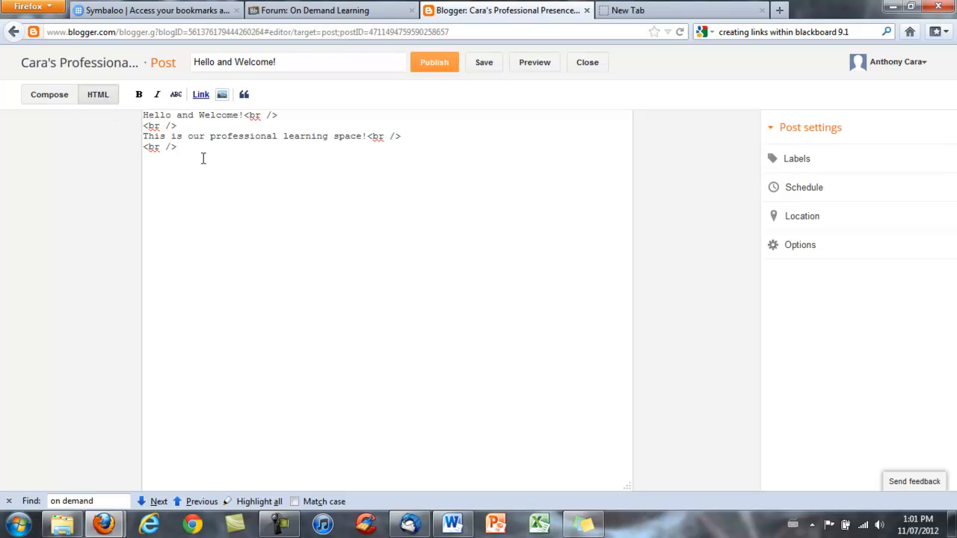
click(58, 100)
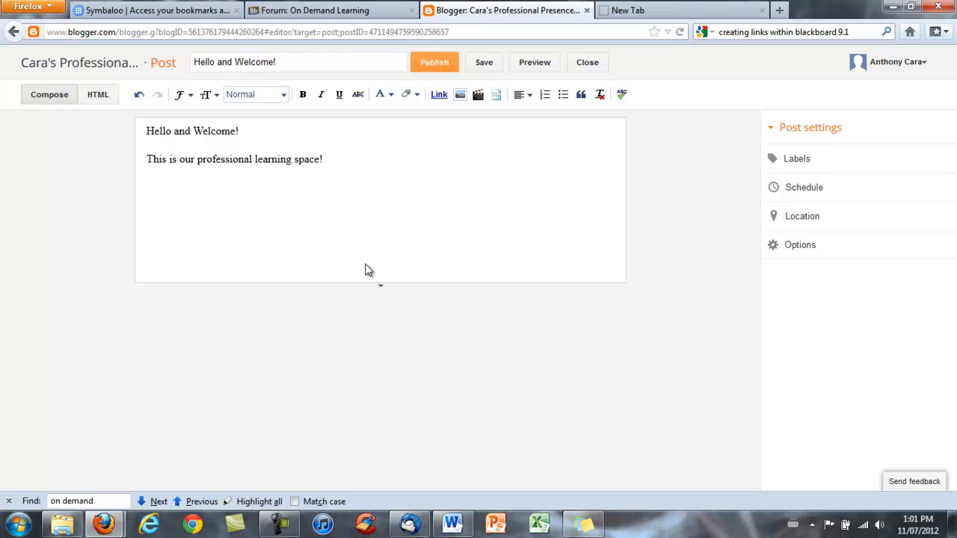
click(386, 327)
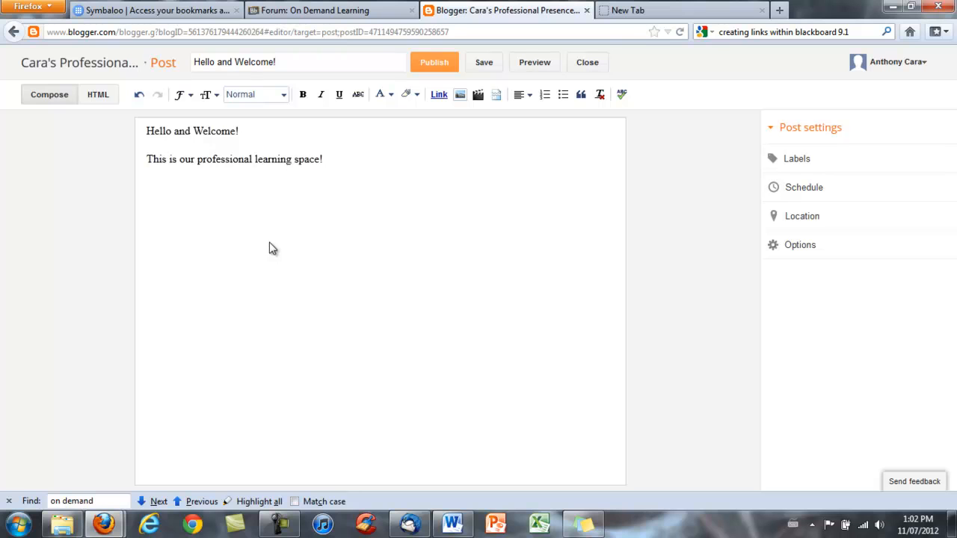
click(184, 99)
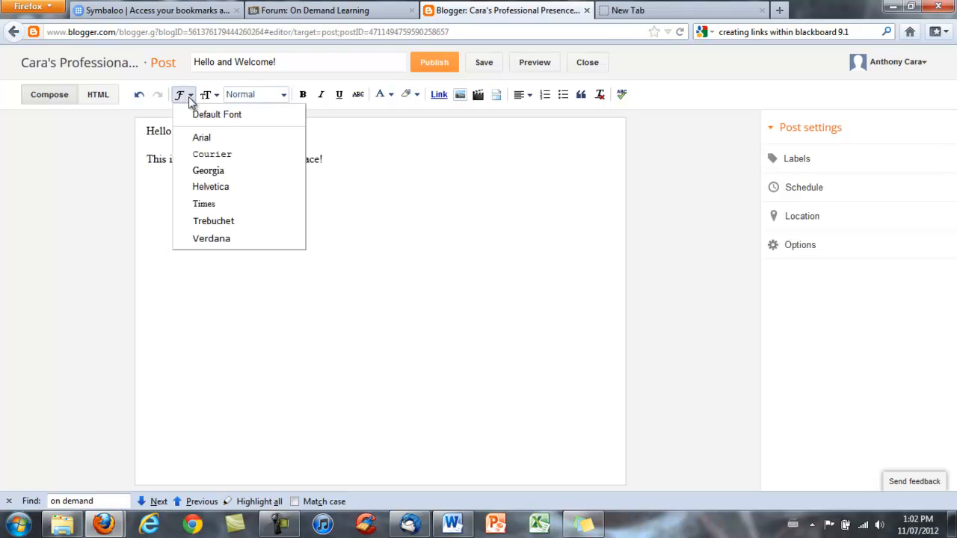
click(200, 271)
click(213, 95)
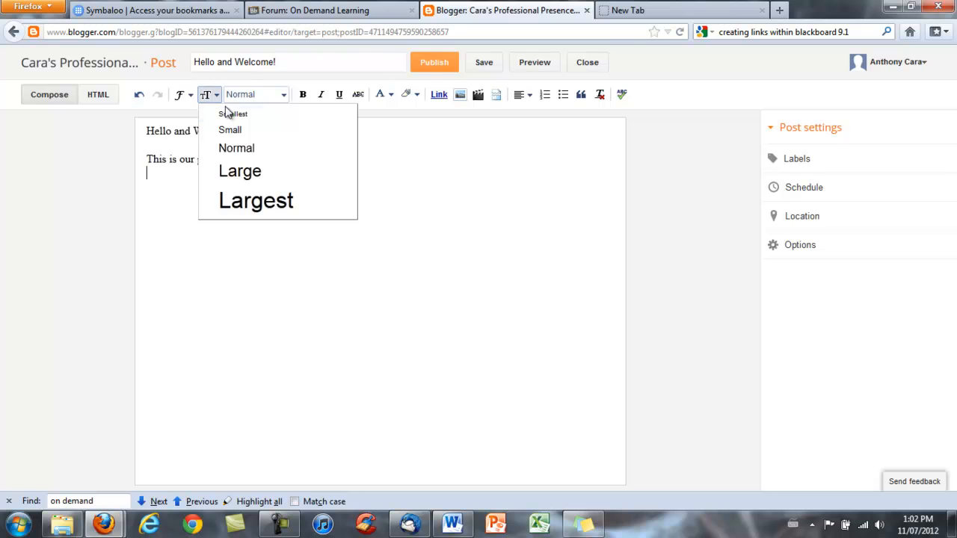
Step: Format the 'Hello and Welcome!' line as a Heading
click(241, 208)
click(266, 98)
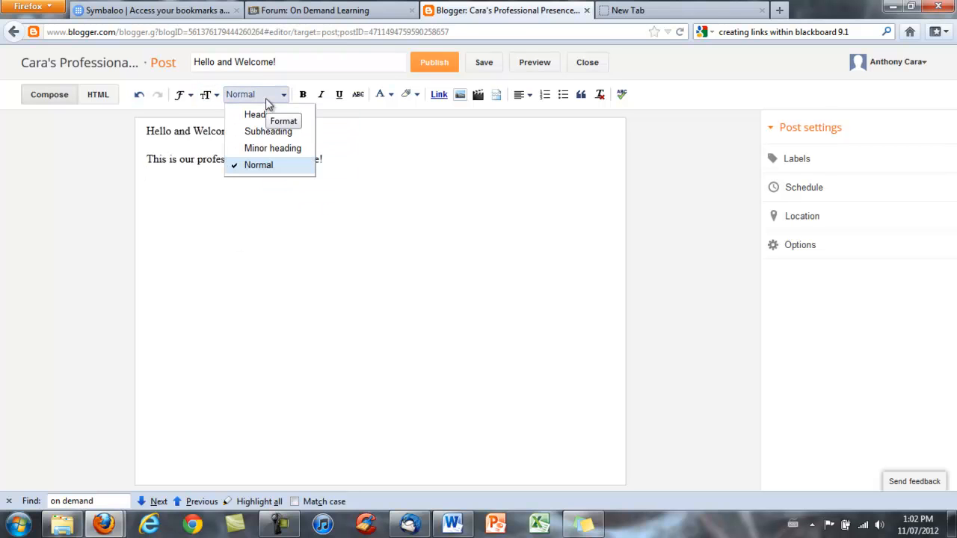
click(208, 135)
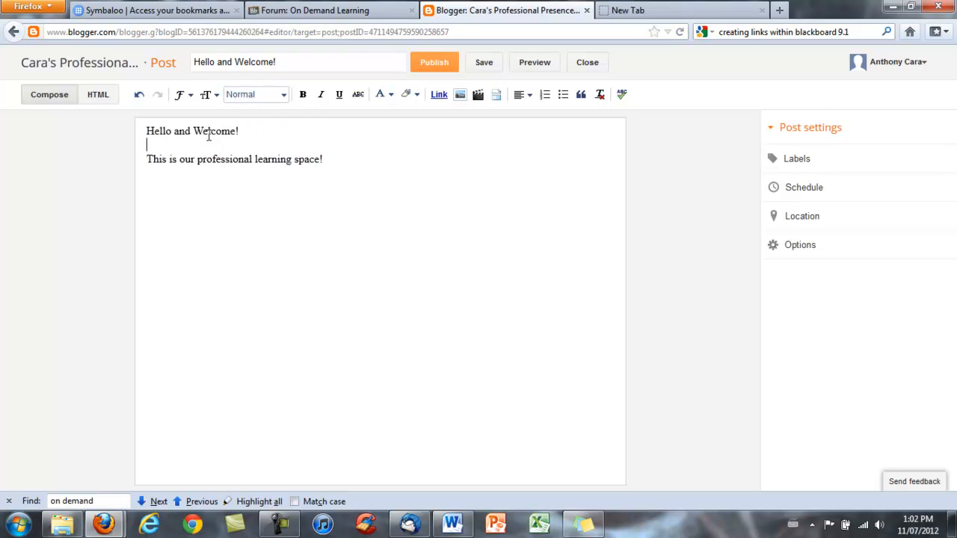
drag(241, 131, 146, 131)
click(258, 94)
click(267, 117)
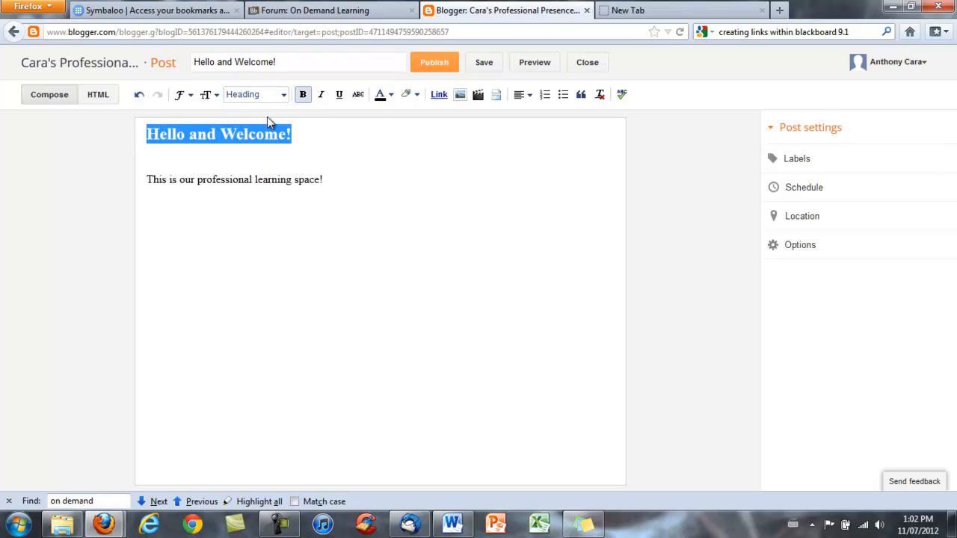
click(236, 146)
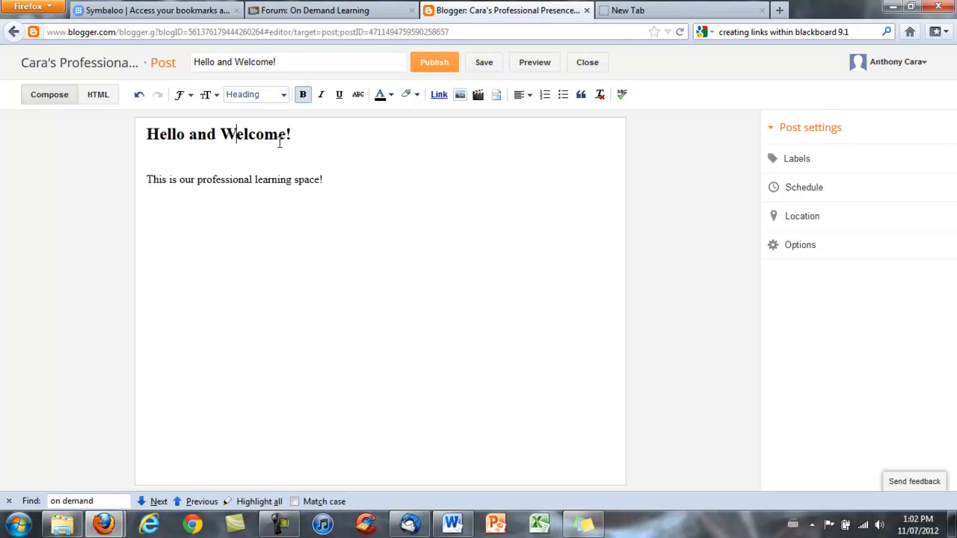
Step: Remove the blank line below the heading and start a new line after the paragraph
drag(296, 139, 136, 136)
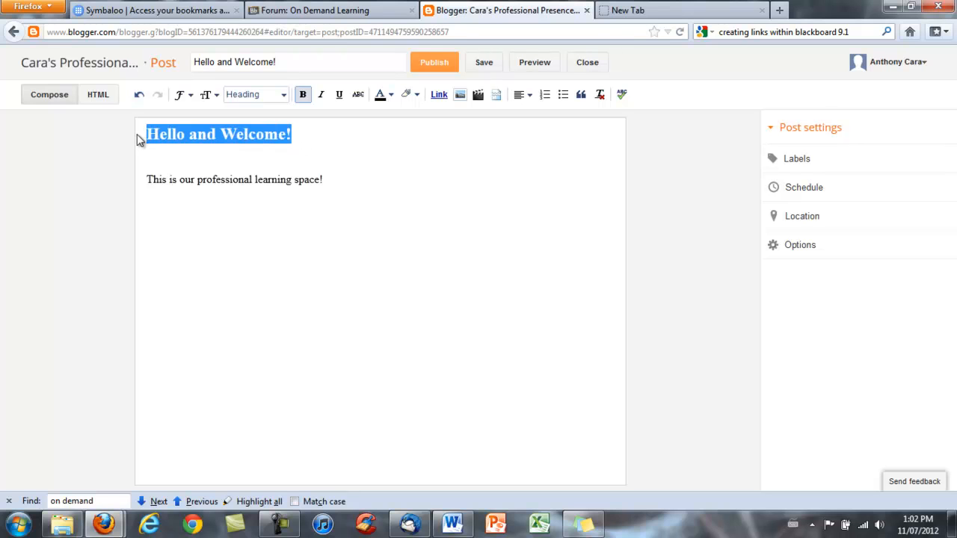
click(270, 166)
key(BackSpace)
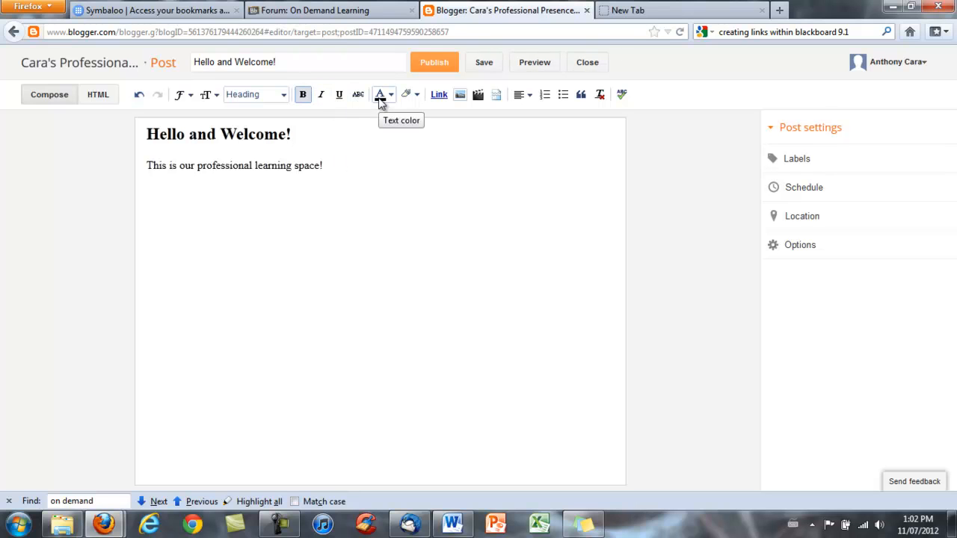
click(357, 167)
key(Return)
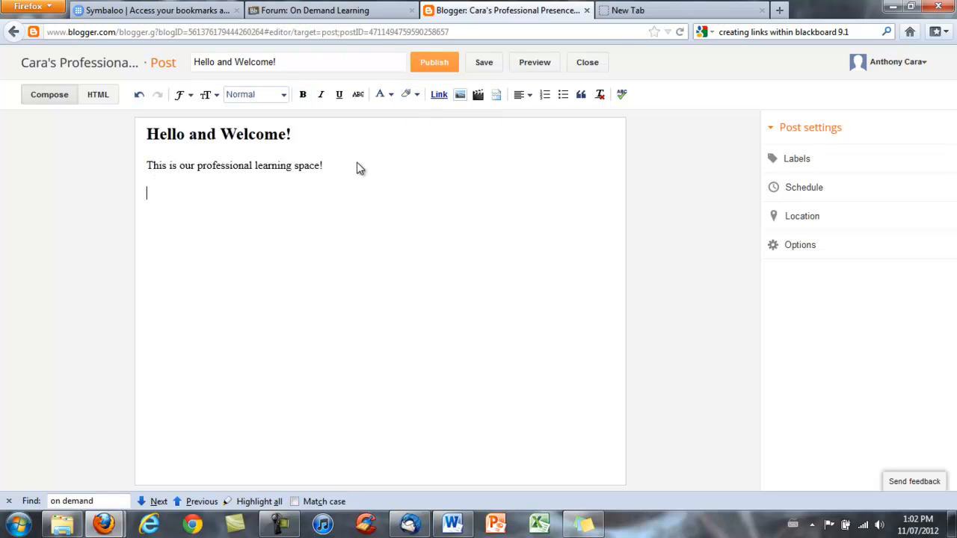
Step: Insert a 'Visit my website' link to the author's website URL, opening in a new window
click(440, 95)
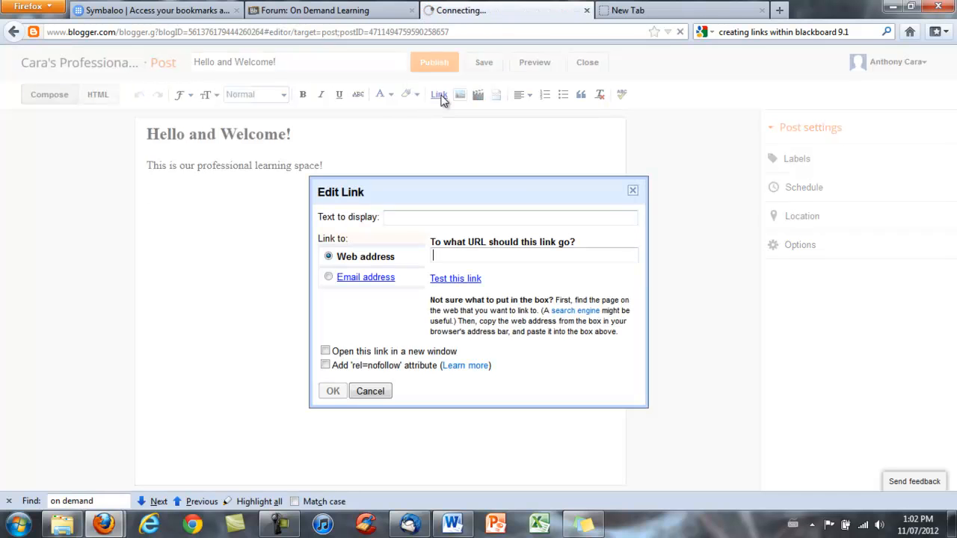
click(400, 217)
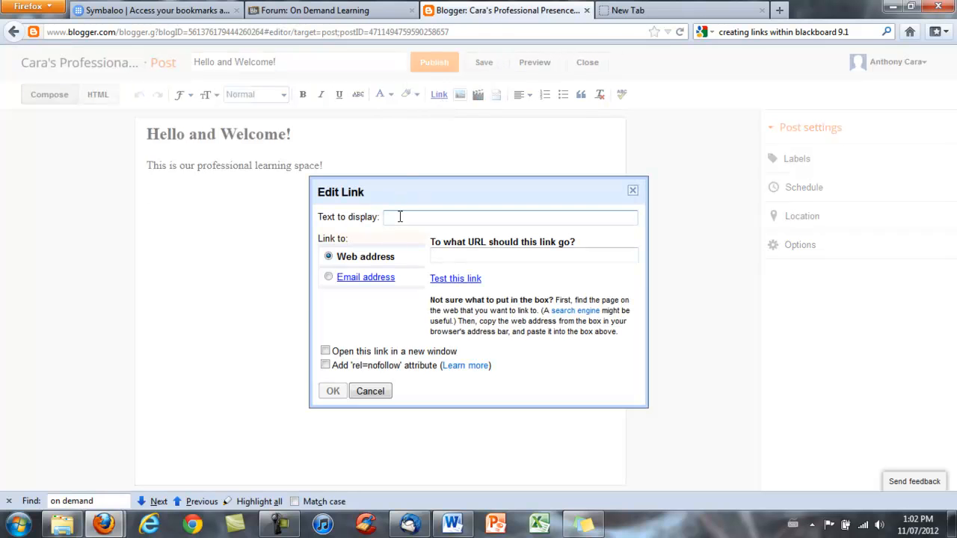
text(Visit my website!)
key(Tab)
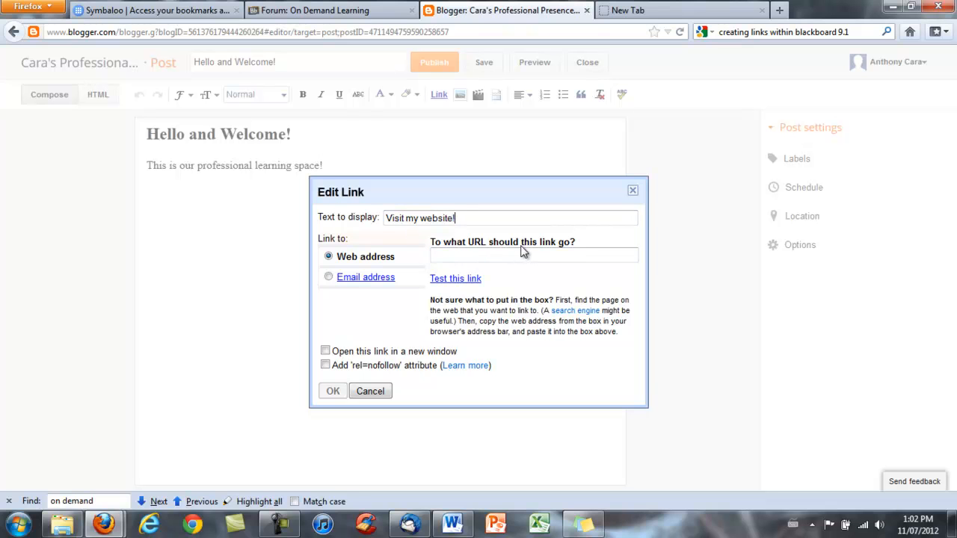
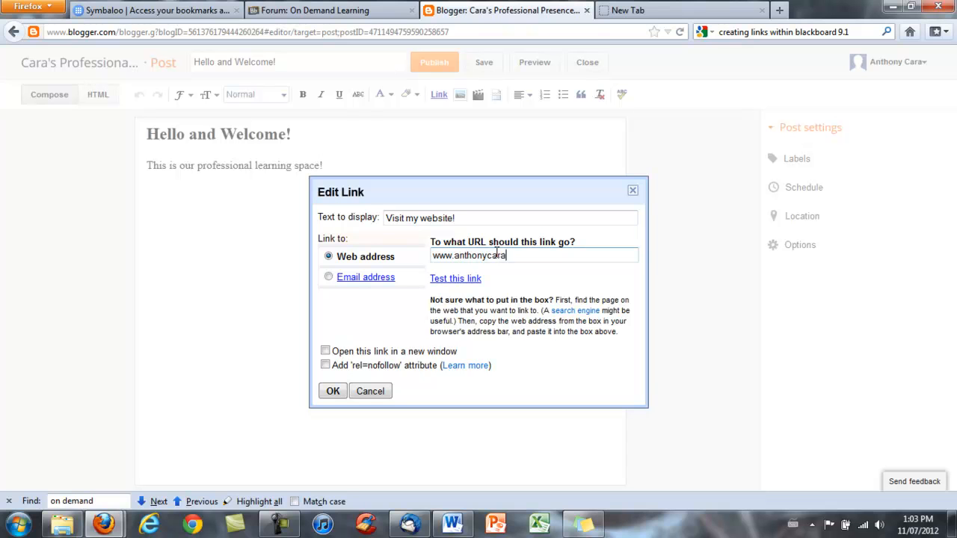
text(bache.com)
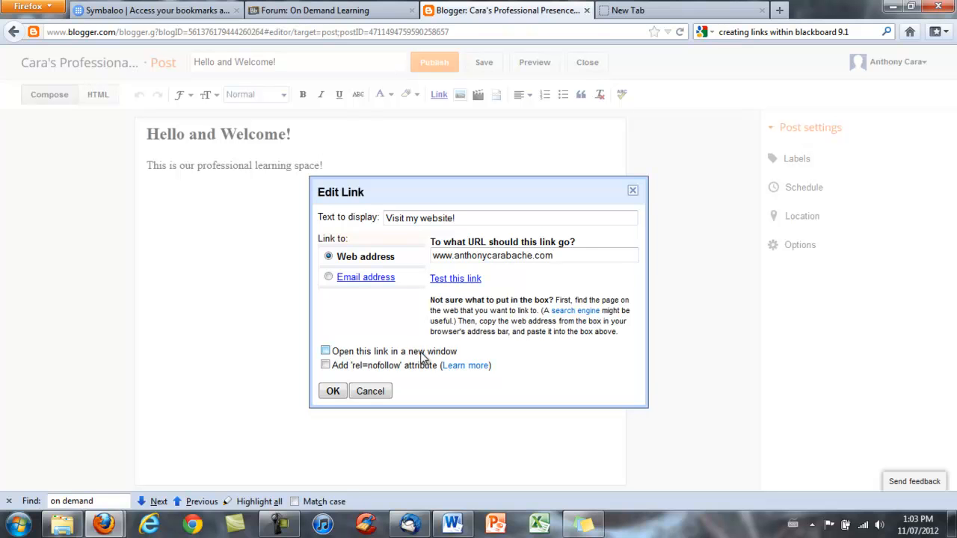
click(325, 351)
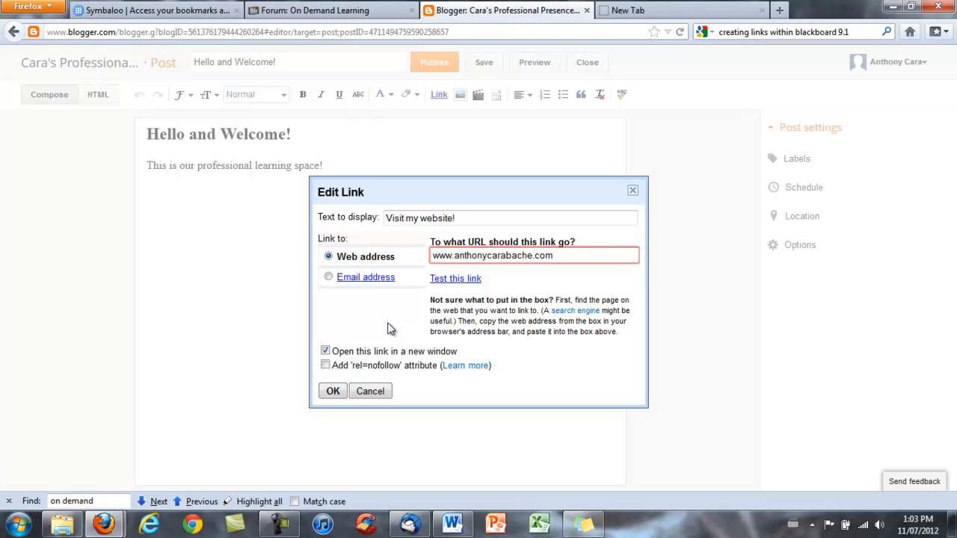
click(334, 391)
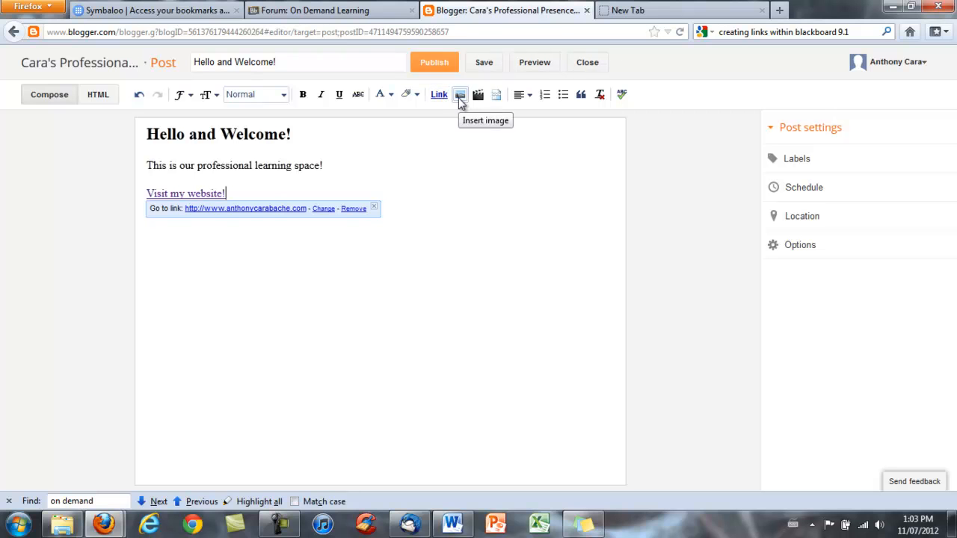
Step: Upload Jellyfish.jpg from the Sample Pictures folder and insert it into the post
click(460, 96)
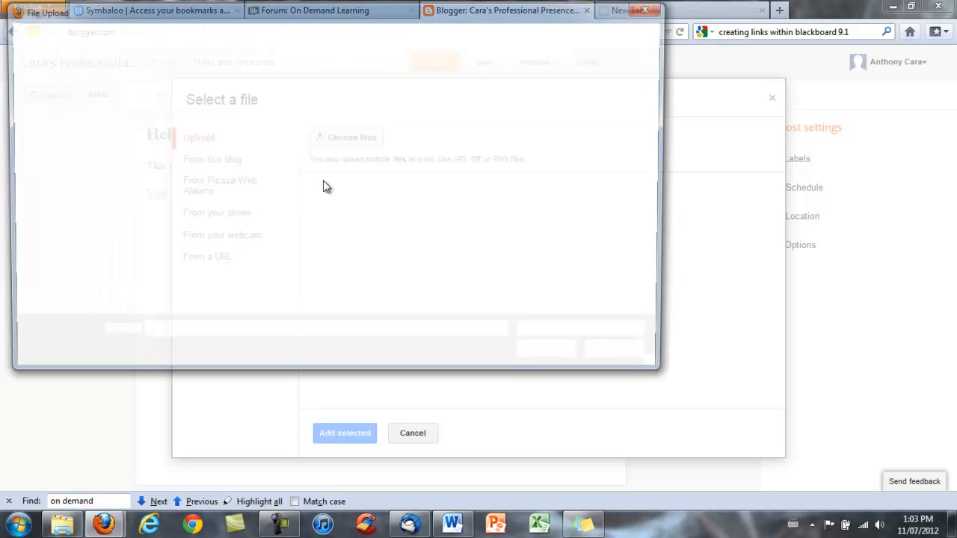
click(59, 201)
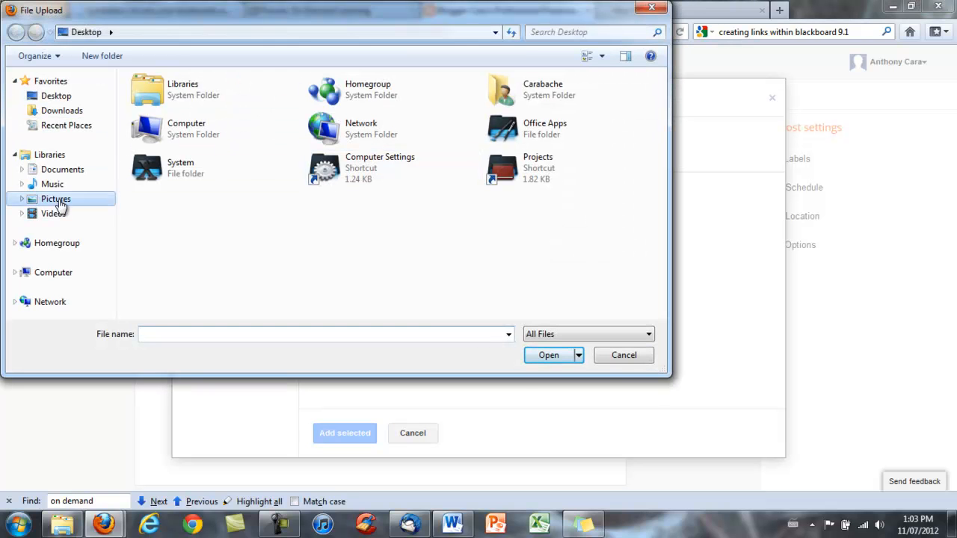
double_click(232, 157)
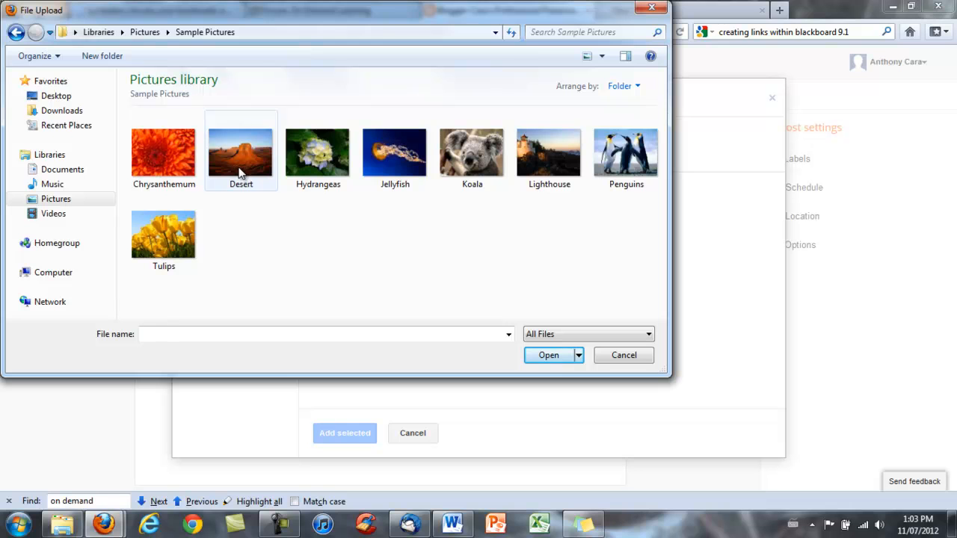
click(370, 158)
click(550, 356)
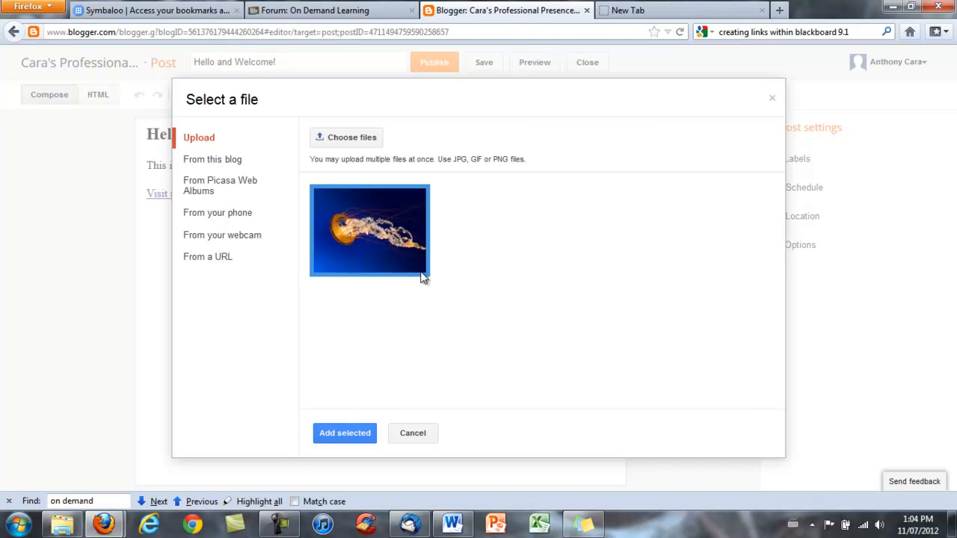
click(350, 436)
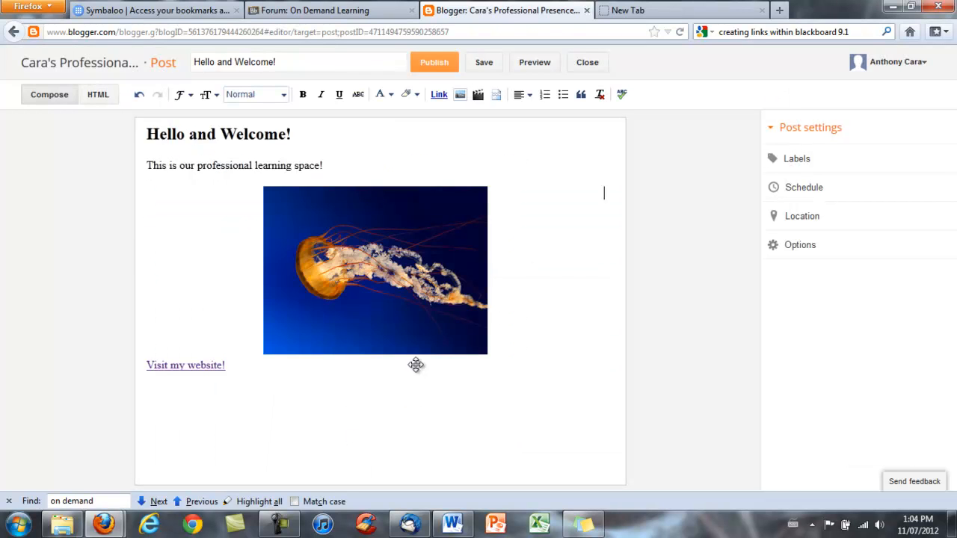
Step: Make the jellyfish image small, left-aligned, with the caption 'Jellyfish'
click(416, 293)
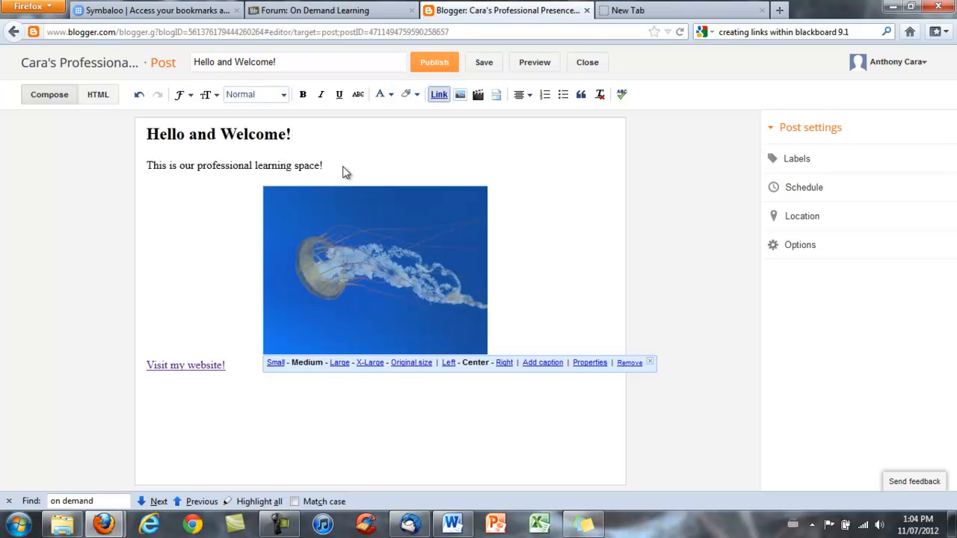
click(275, 364)
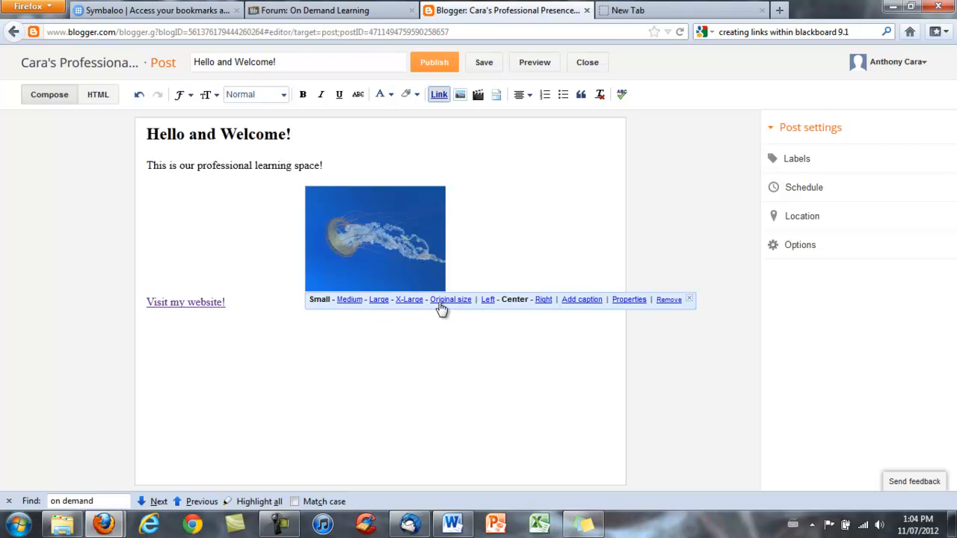
click(488, 301)
click(255, 261)
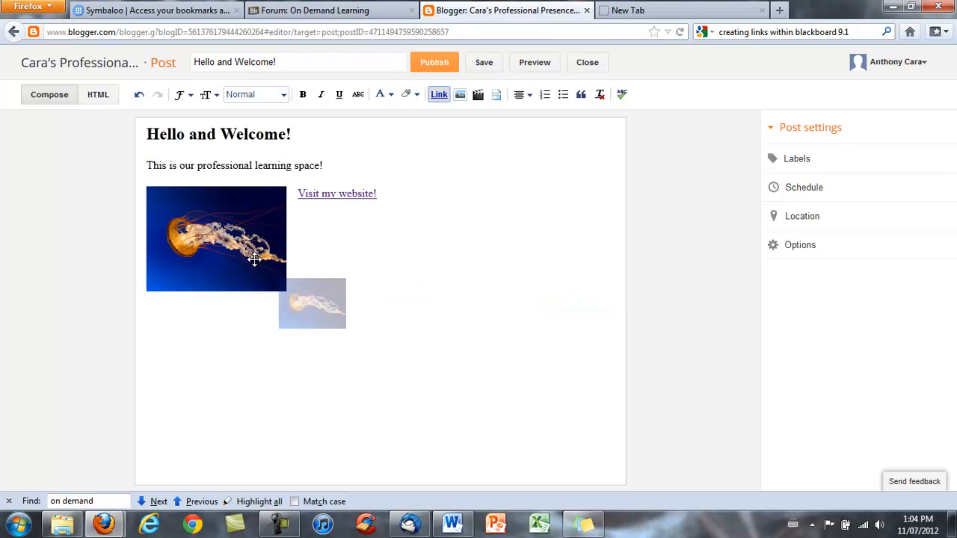
click(382, 301)
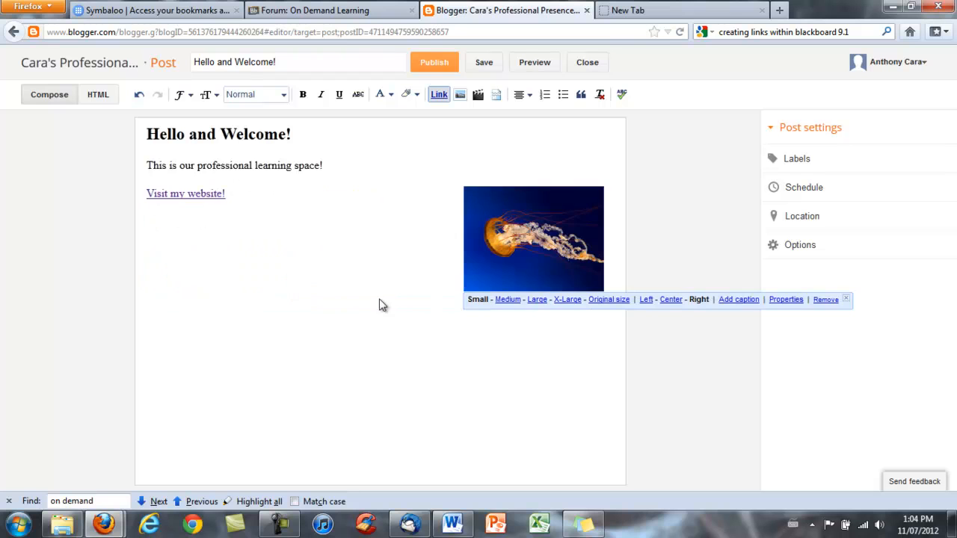
click(750, 303)
text(Jellyfish)
click(443, 360)
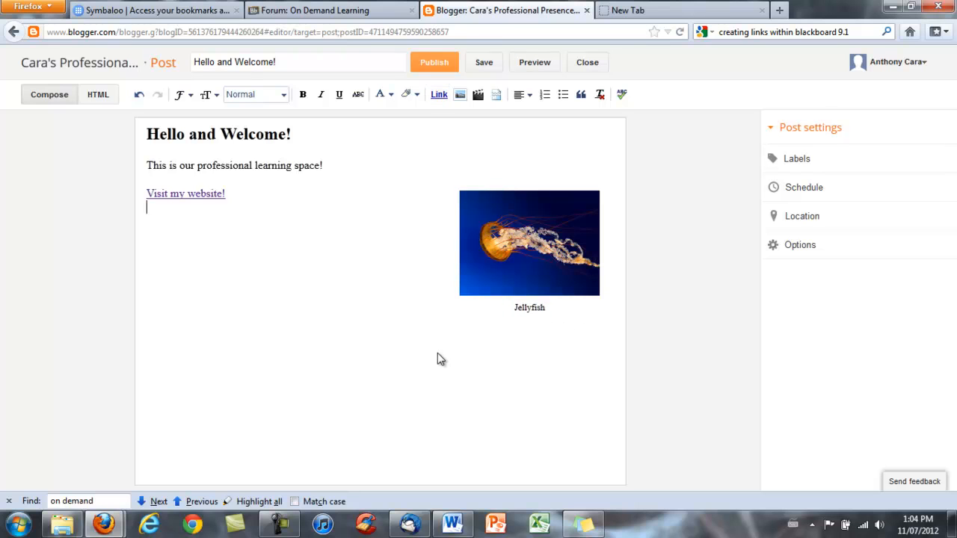
click(265, 199)
click(553, 221)
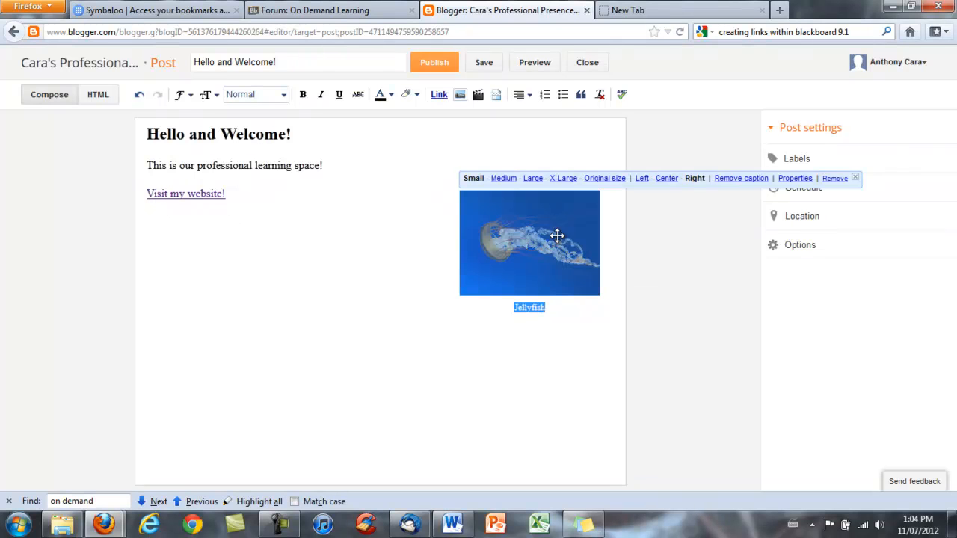
click(642, 179)
click(370, 244)
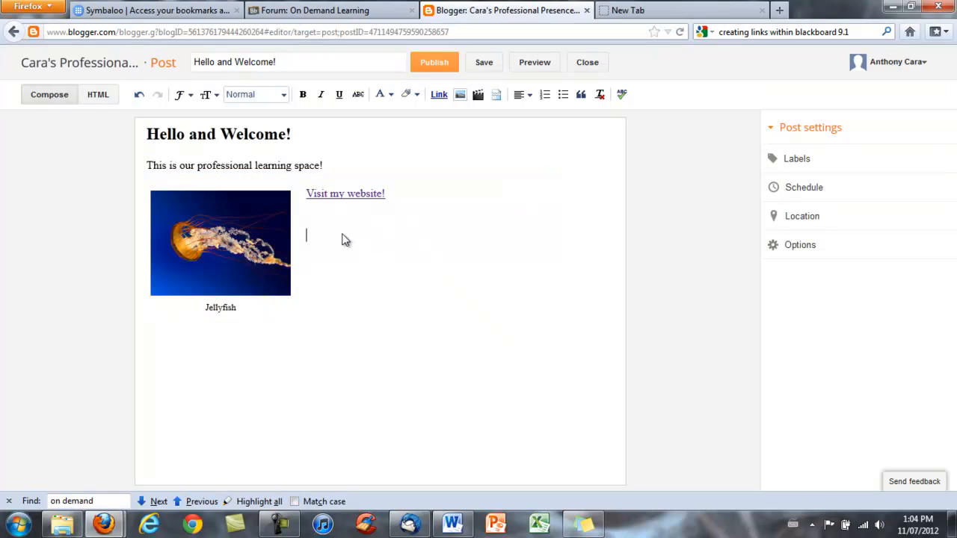
Step: Move the captioned jellyfish image below the 'Visit my website!' link
click(307, 194)
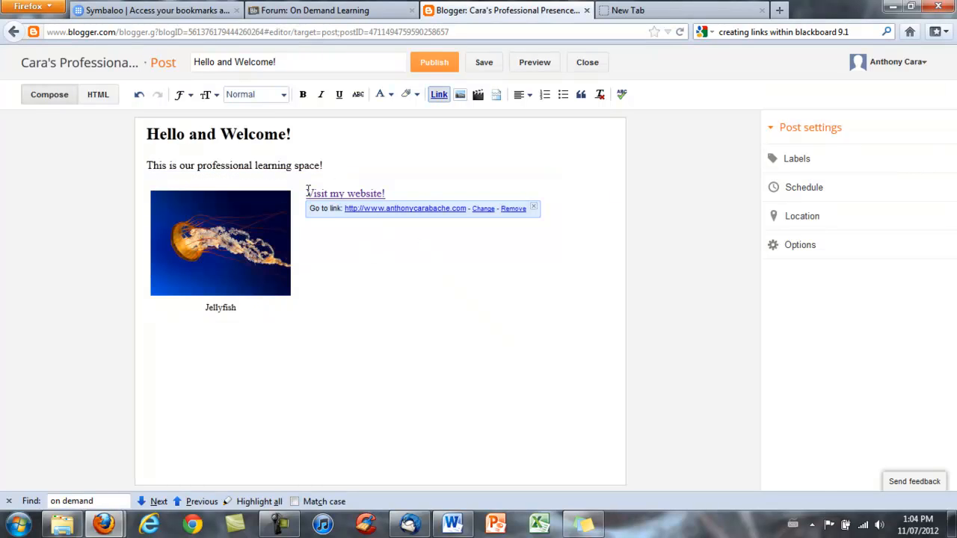
key(Return)
key(BackSpace)
key(BackSpace)
key(BackSpace)
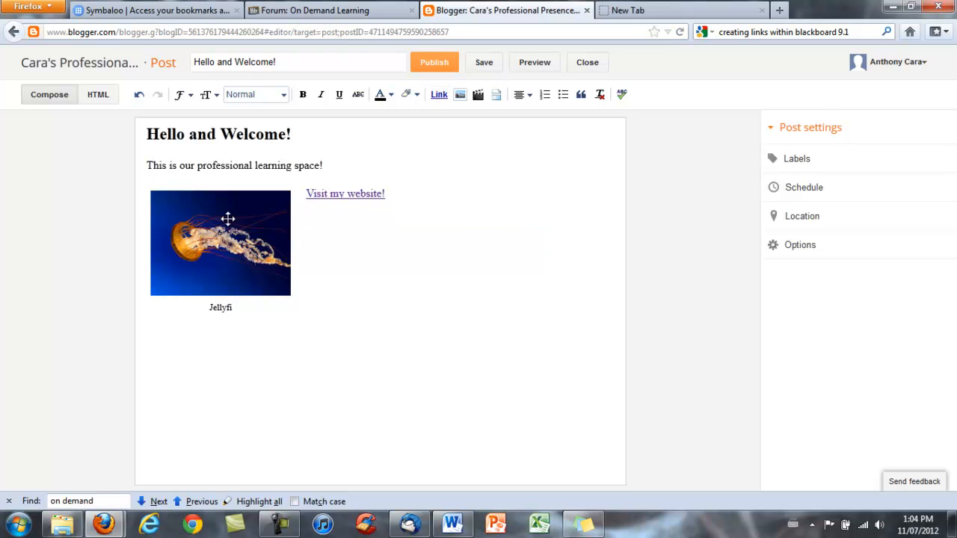
drag(156, 200, 368, 247)
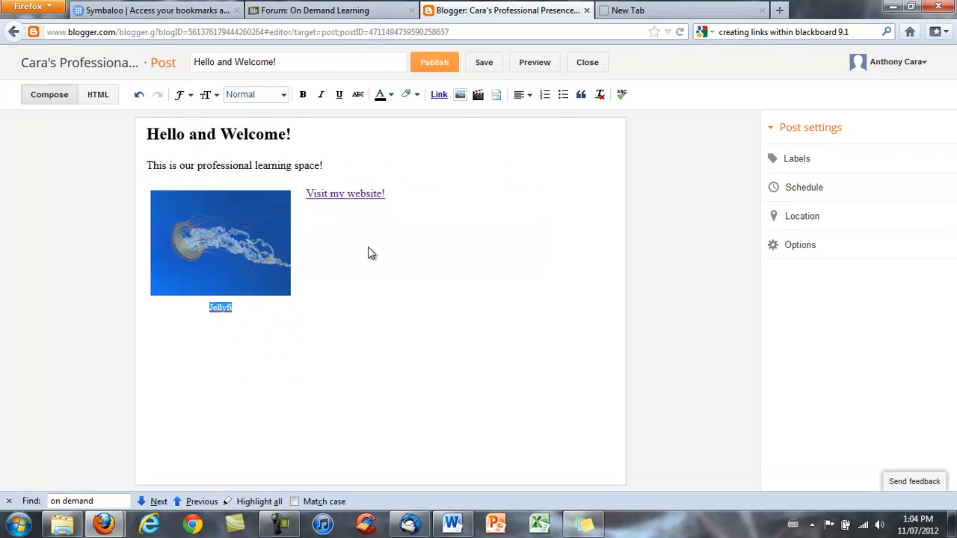
drag(224, 243, 255, 294)
click(267, 201)
click(261, 270)
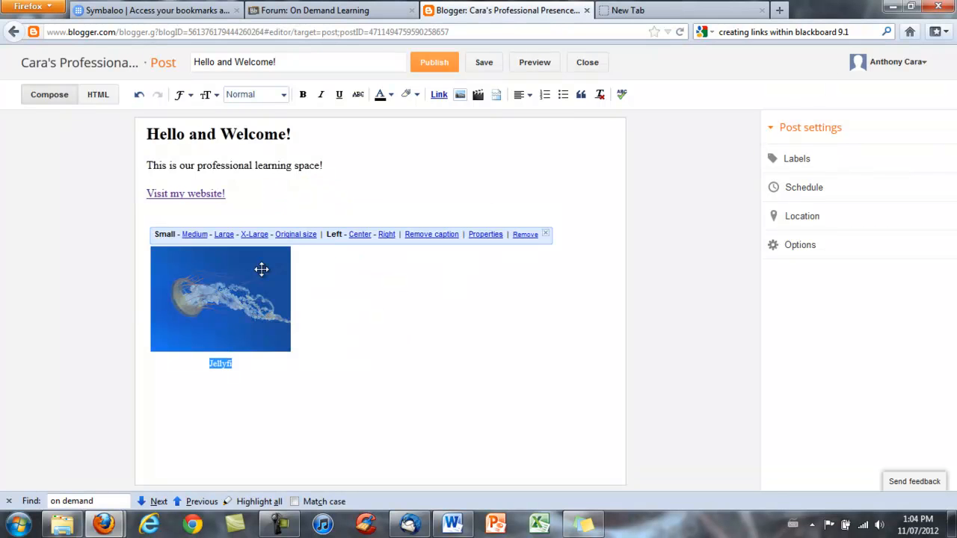
click(397, 186)
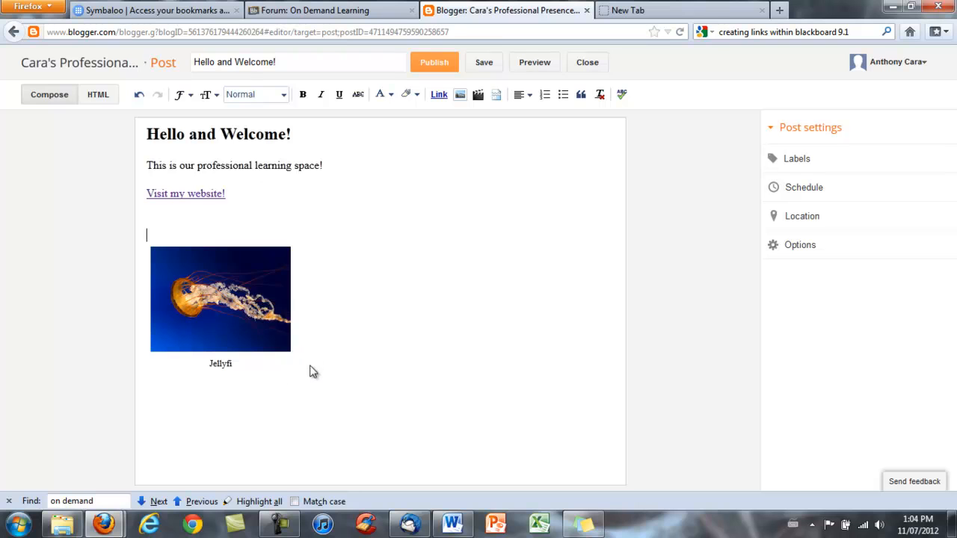
text(sh)
click(220, 410)
click(196, 267)
click(326, 341)
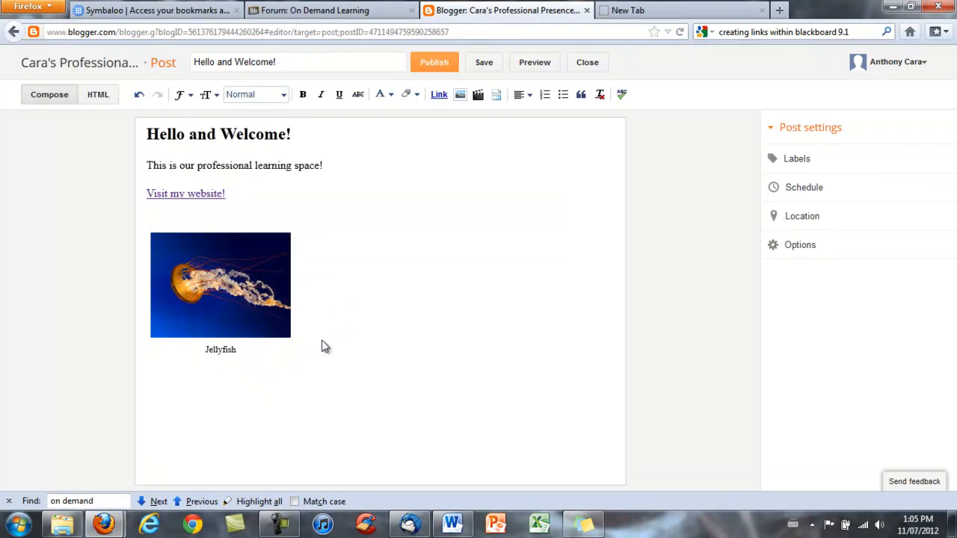
Step: Search YouTube for 'jellyfish' and embed the 'Jelly Fish All Around' video below the image
click(478, 96)
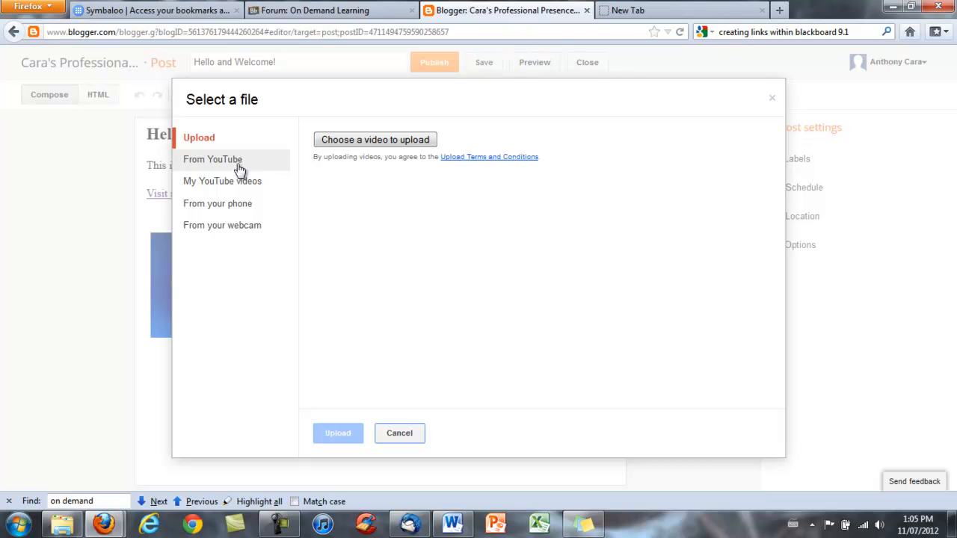
click(234, 168)
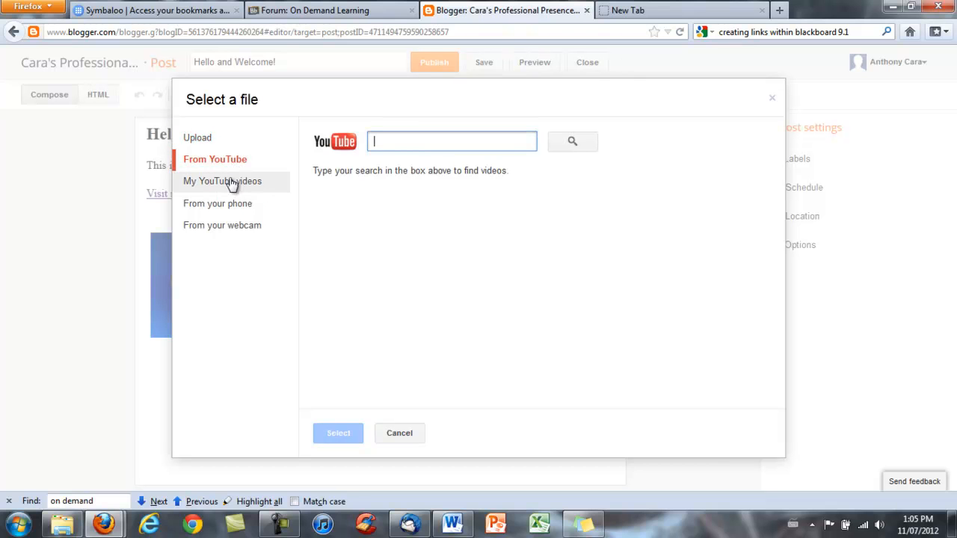
click(232, 183)
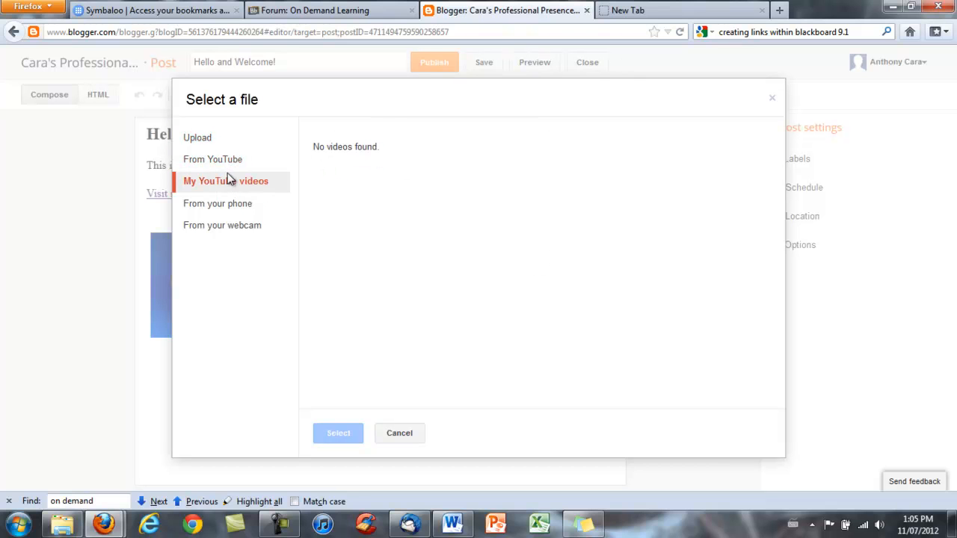
click(224, 164)
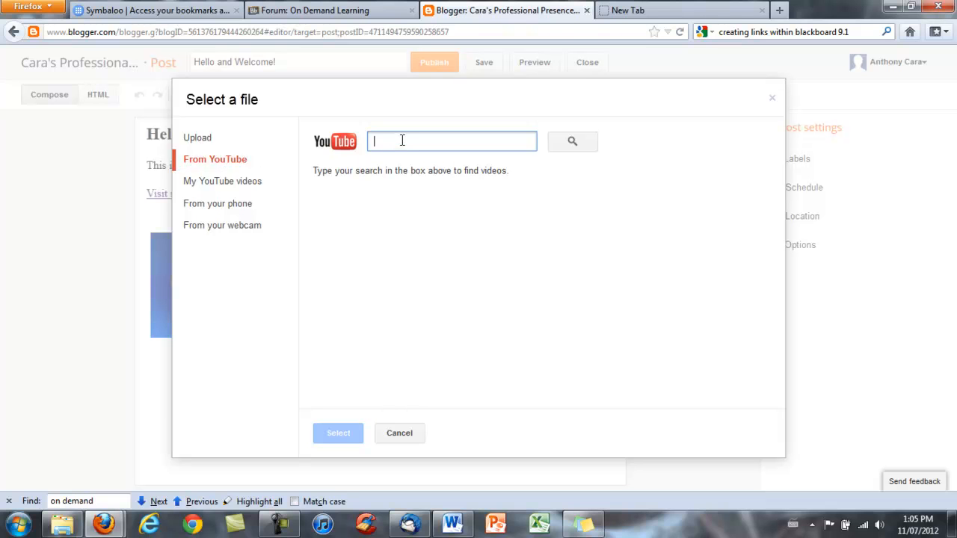
text(jellyfis)
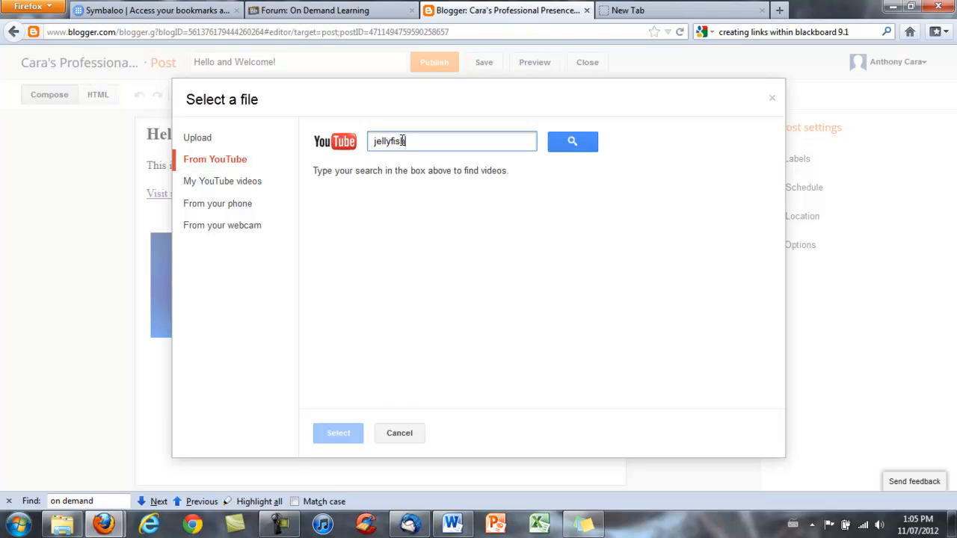
text(h)
key(Return)
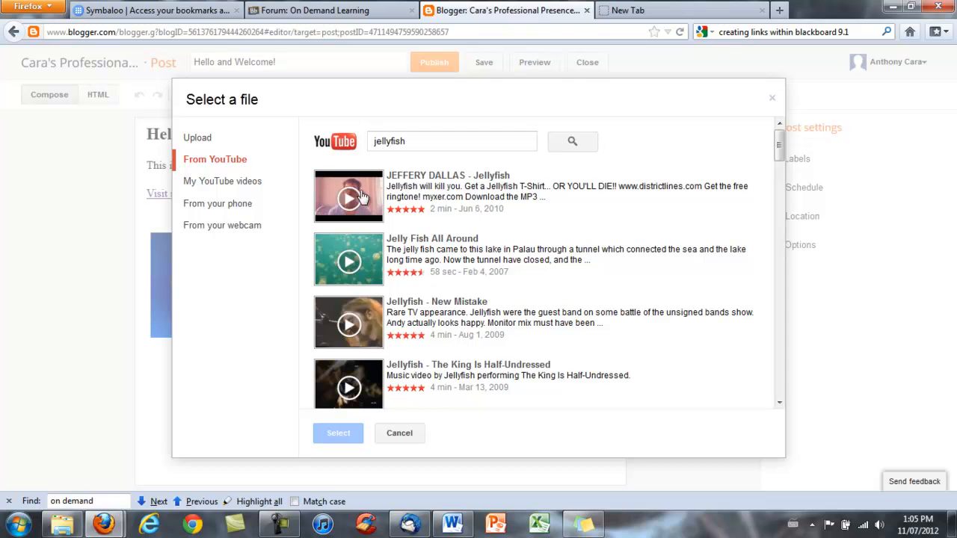
click(360, 263)
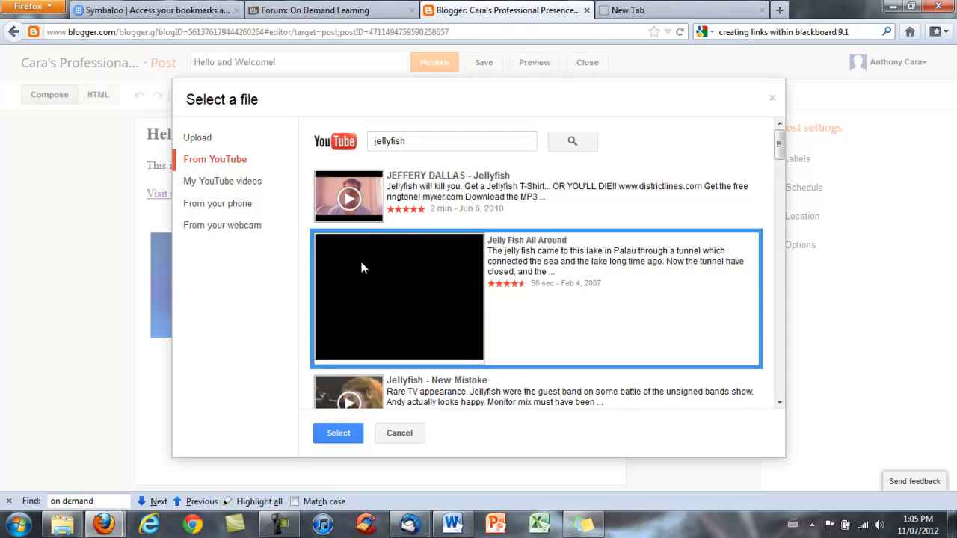
click(411, 308)
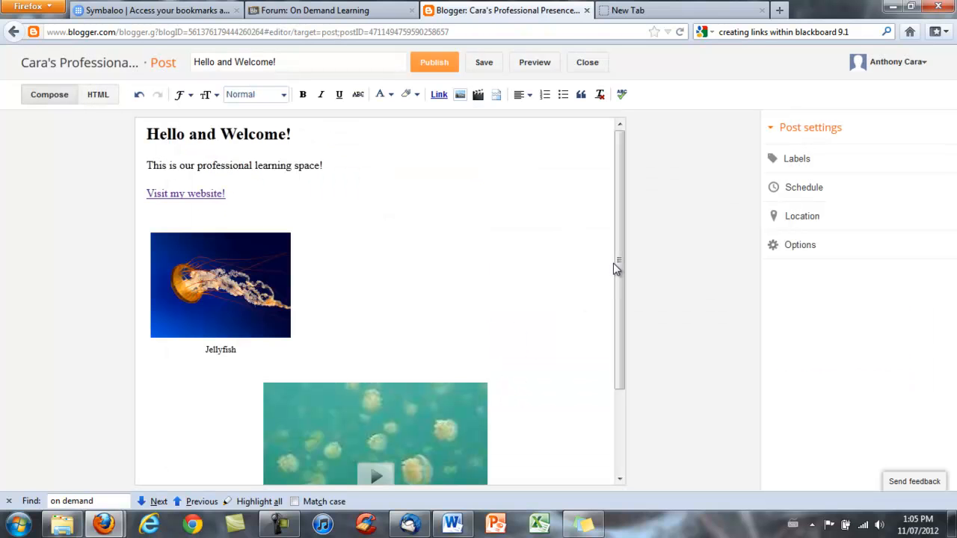
drag(617, 263, 614, 346)
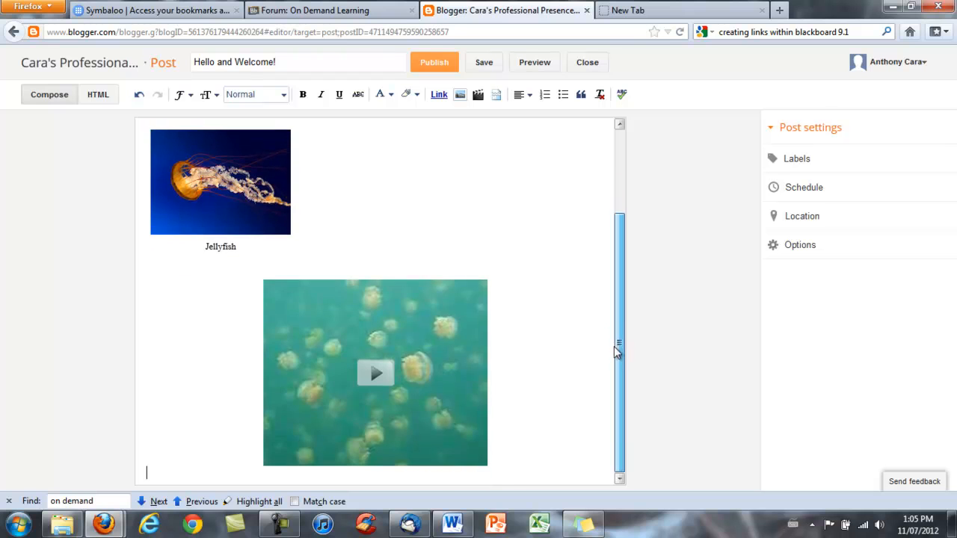
click(433, 323)
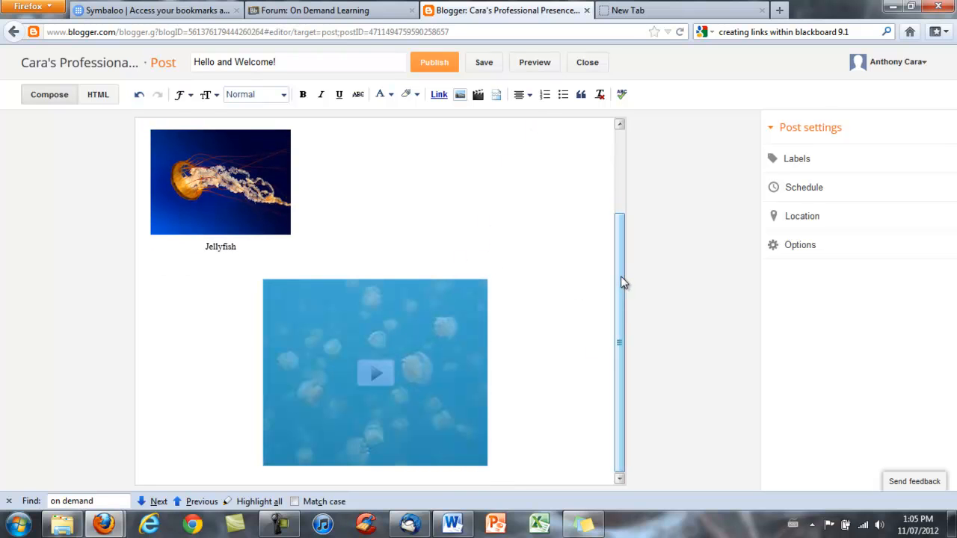
drag(622, 281, 620, 211)
Step: Preview the post, play its embedded jellyfish video, then return to the editor
click(545, 68)
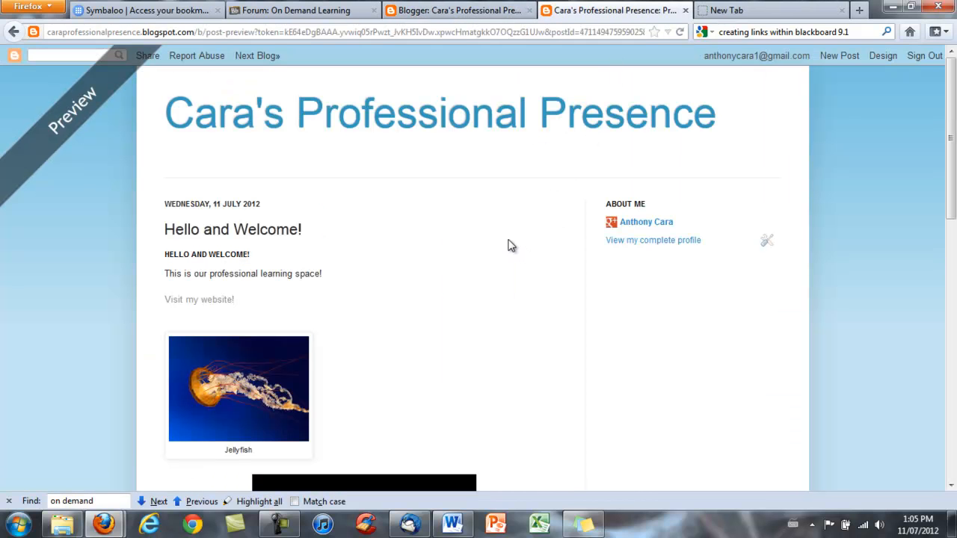
scroll(505, 248, down, 2)
scroll(505, 248, down, 2)
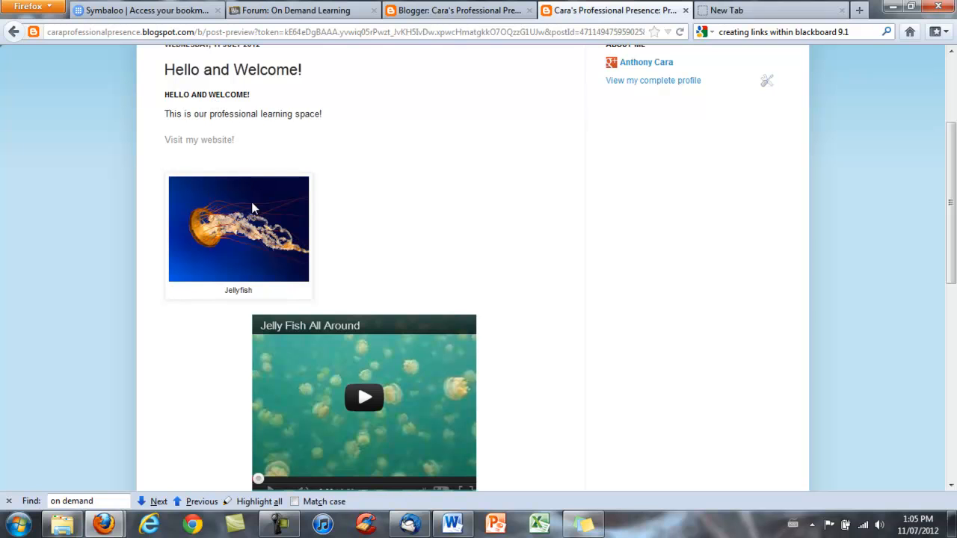
click(364, 399)
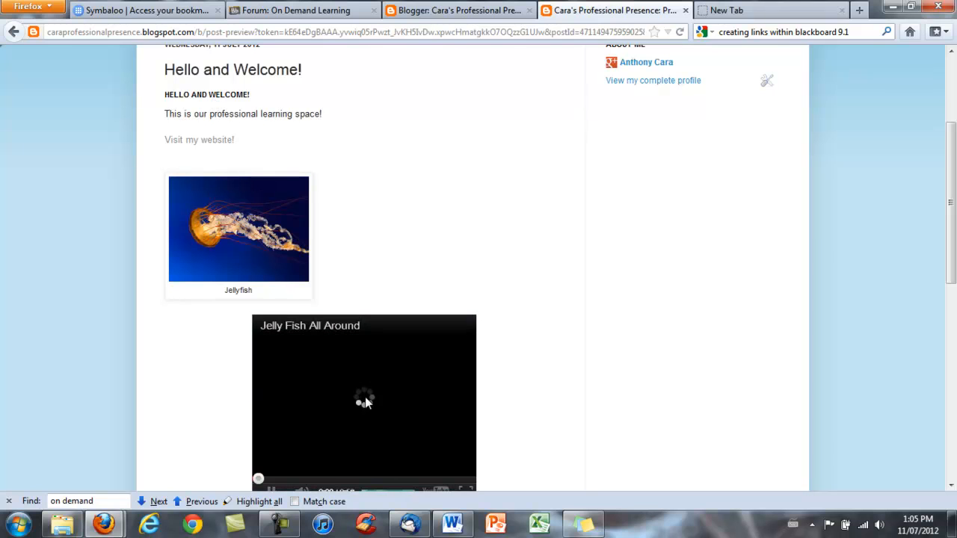
scroll(415, 342, down, 2)
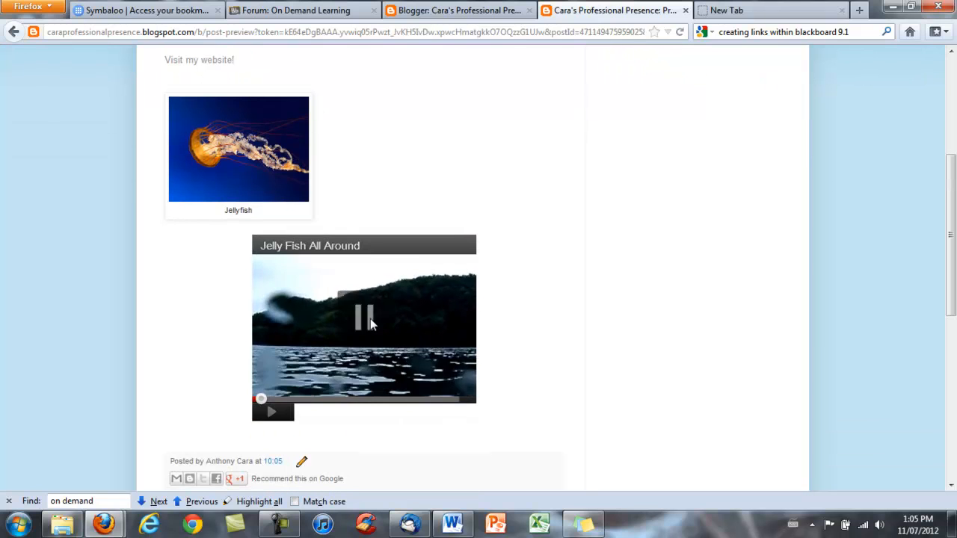
scroll(499, 259, up, 6)
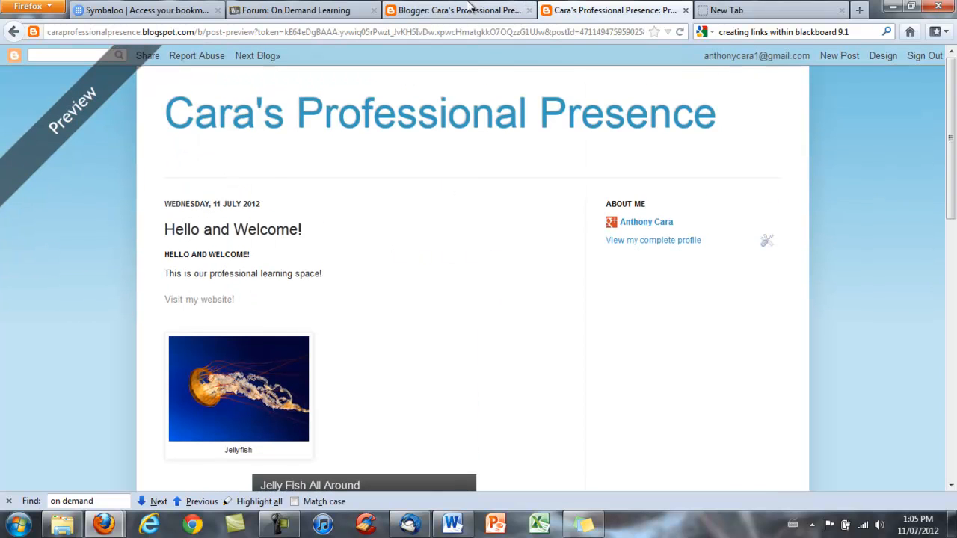
click(469, 9)
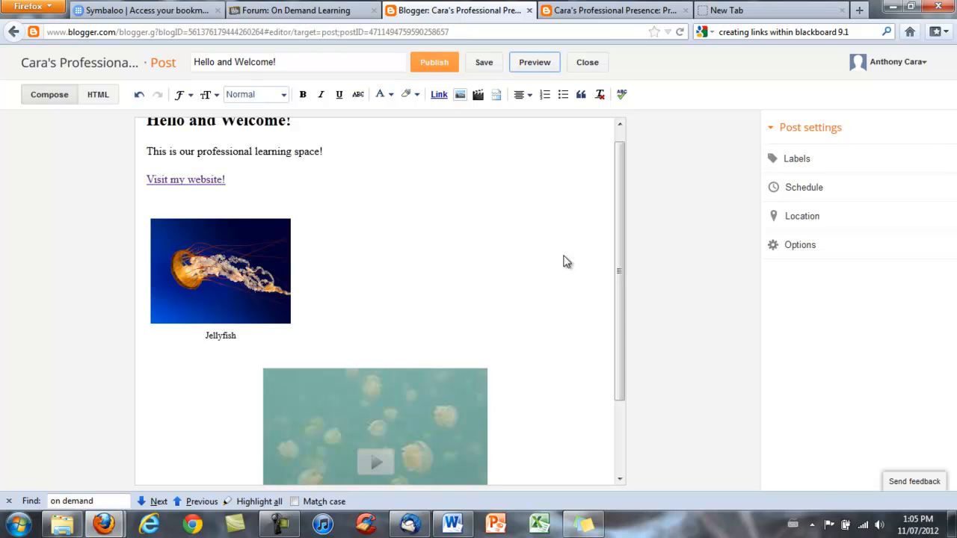